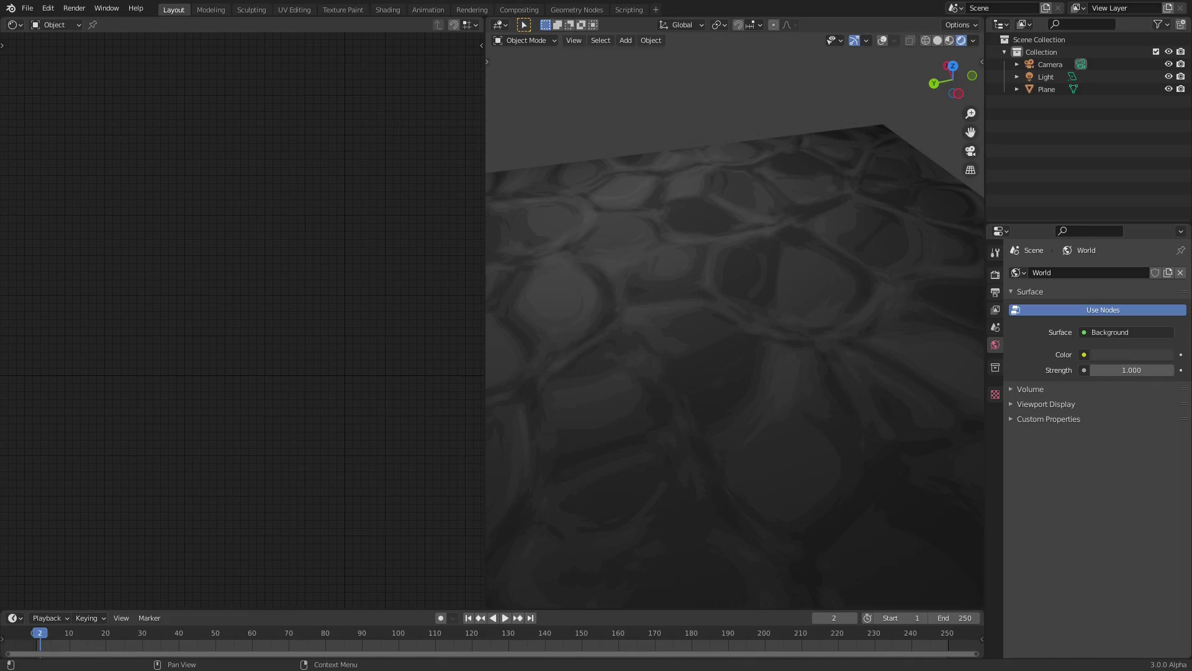
Step: Select the plane to show its material nodes and examine its stone-patterned surface from several angles
click(795, 284)
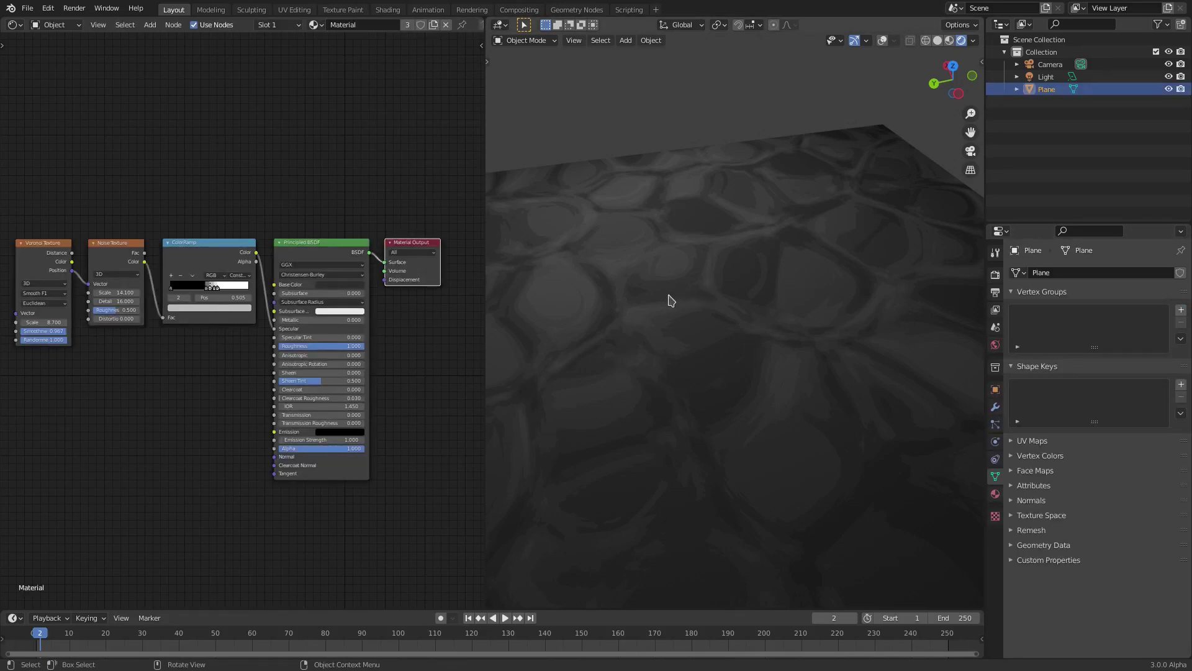
scroll(241, 321, up, 2)
middle_drag(590, 319, 754, 399)
scroll(218, 346, down, 2)
scroll(754, 400, up, 5)
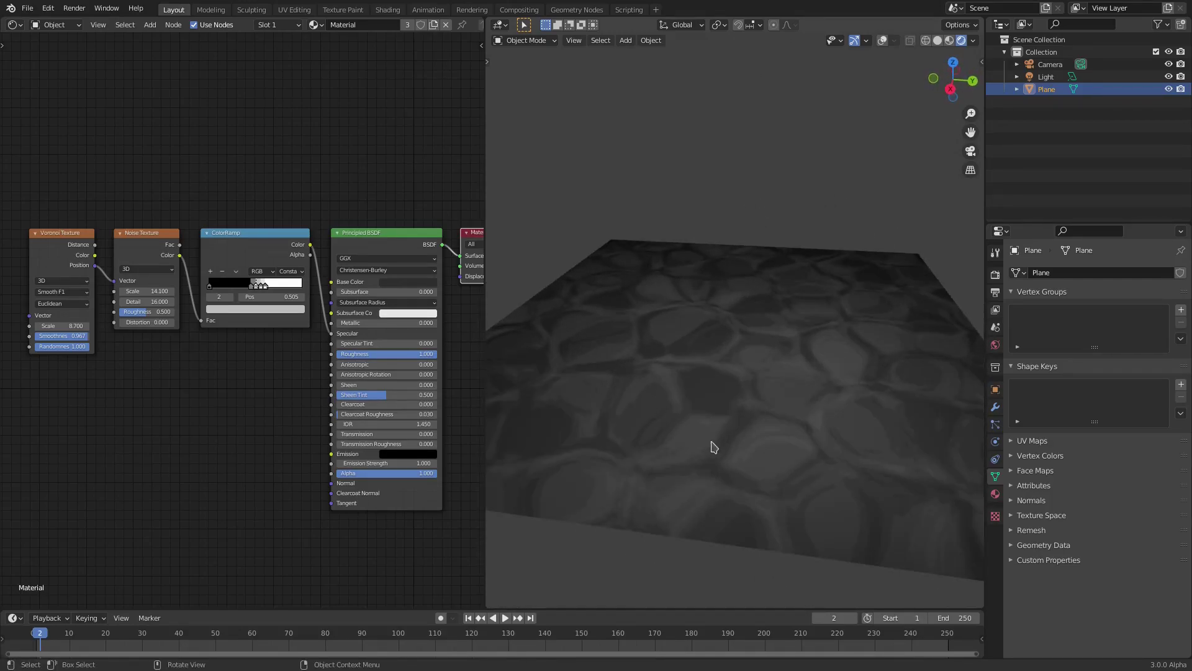
middle_drag(714, 448, 832, 373)
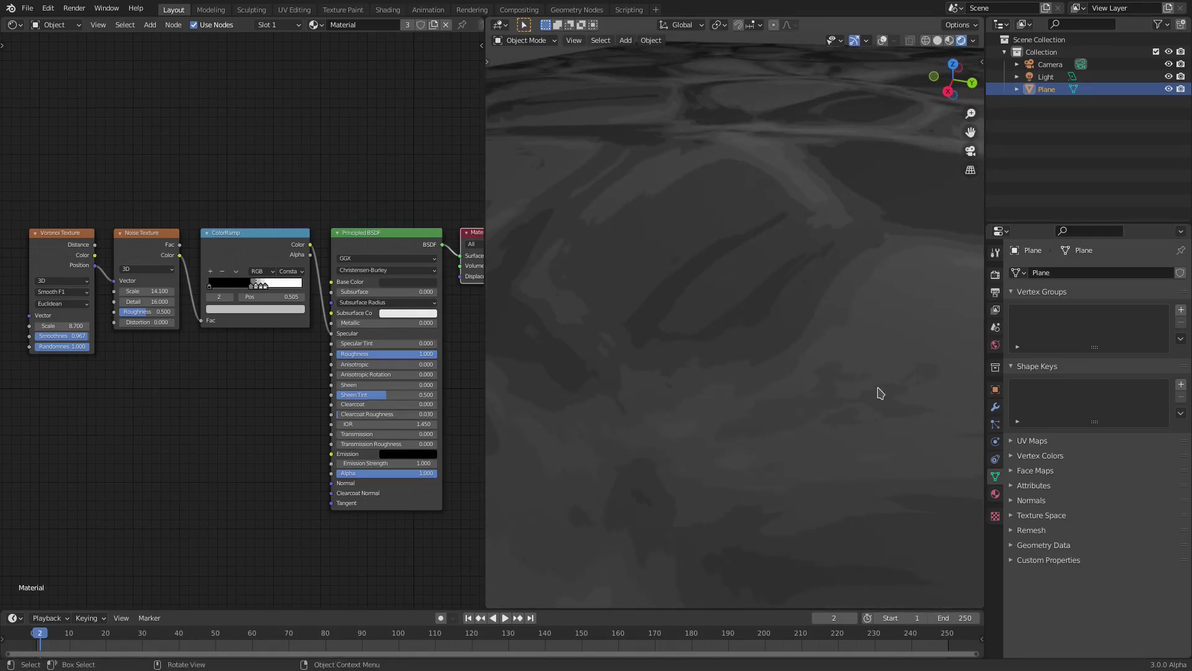
scroll(856, 422, down, 2)
middle_drag(252, 399, 337, 418)
drag(421, 208, 170, 178)
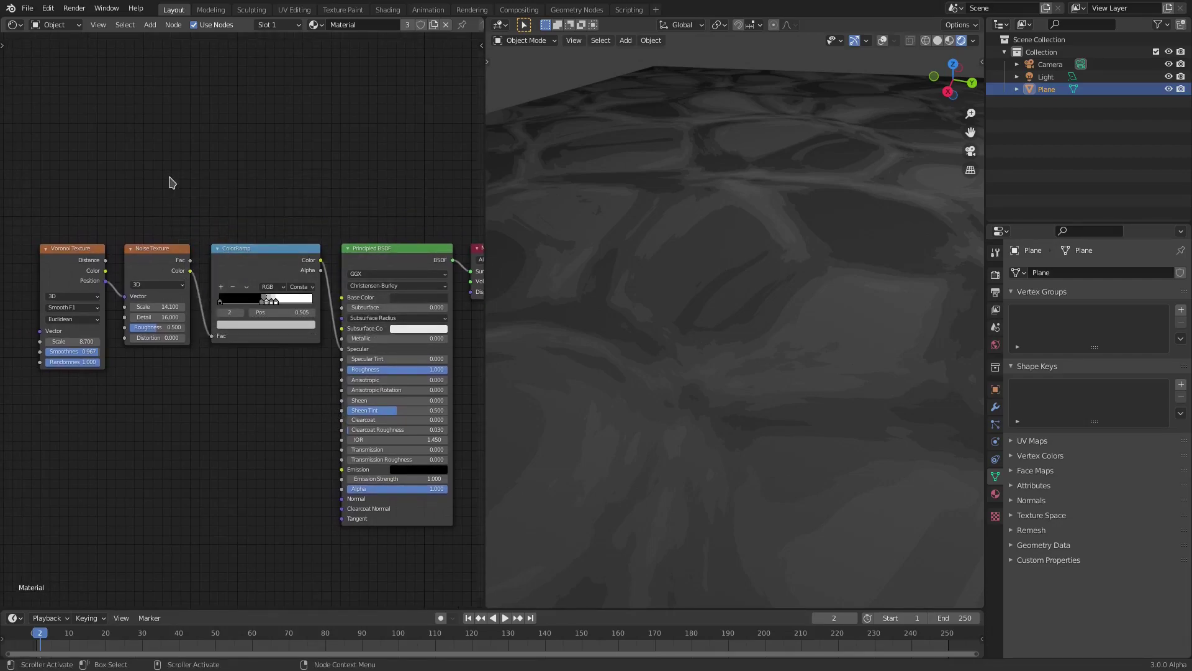
Step: Disconnect the ColorRamp's Color output from the Principled BSDF's Specular input
middle_drag(268, 220, 174, 212)
scroll(173, 212, up, 1)
drag(251, 342, 218, 363)
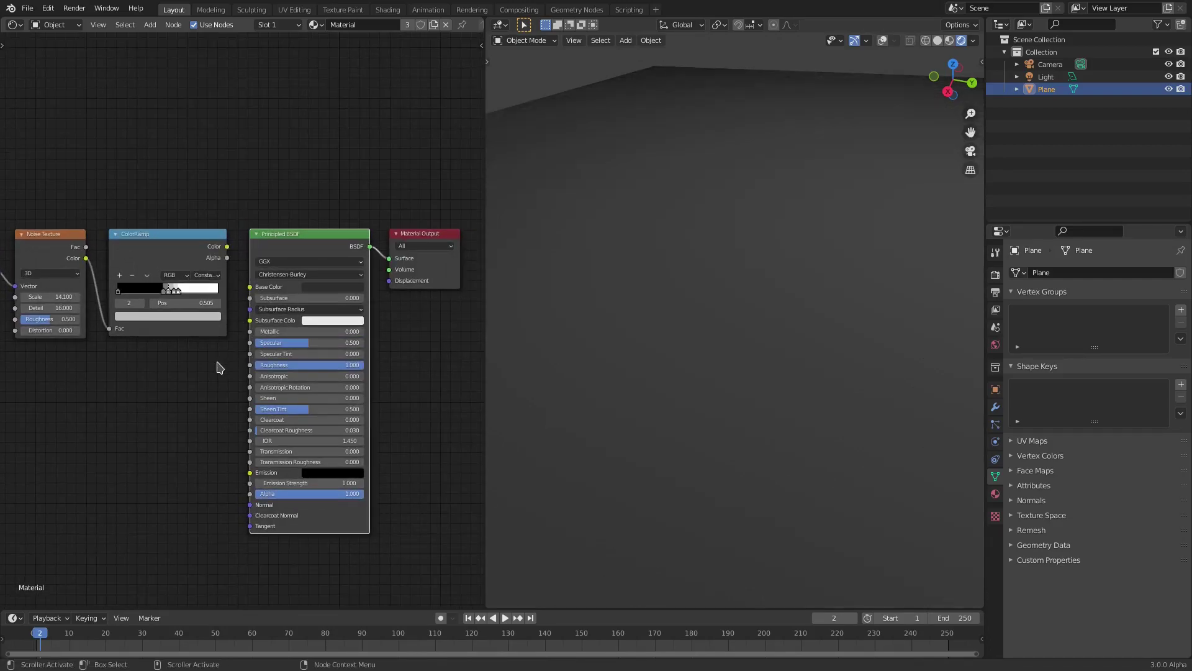
scroll(311, 310, up, 2)
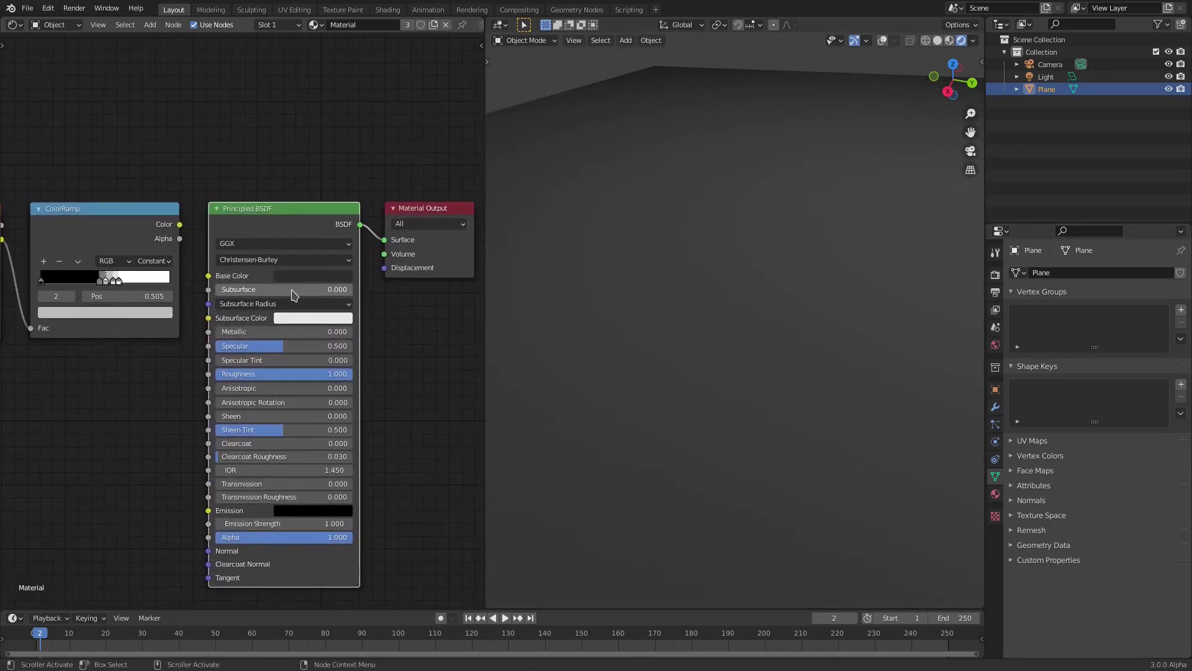
Step: Examine the Principled BSDF's Base Color, displaying it as a hex value
click(314, 276)
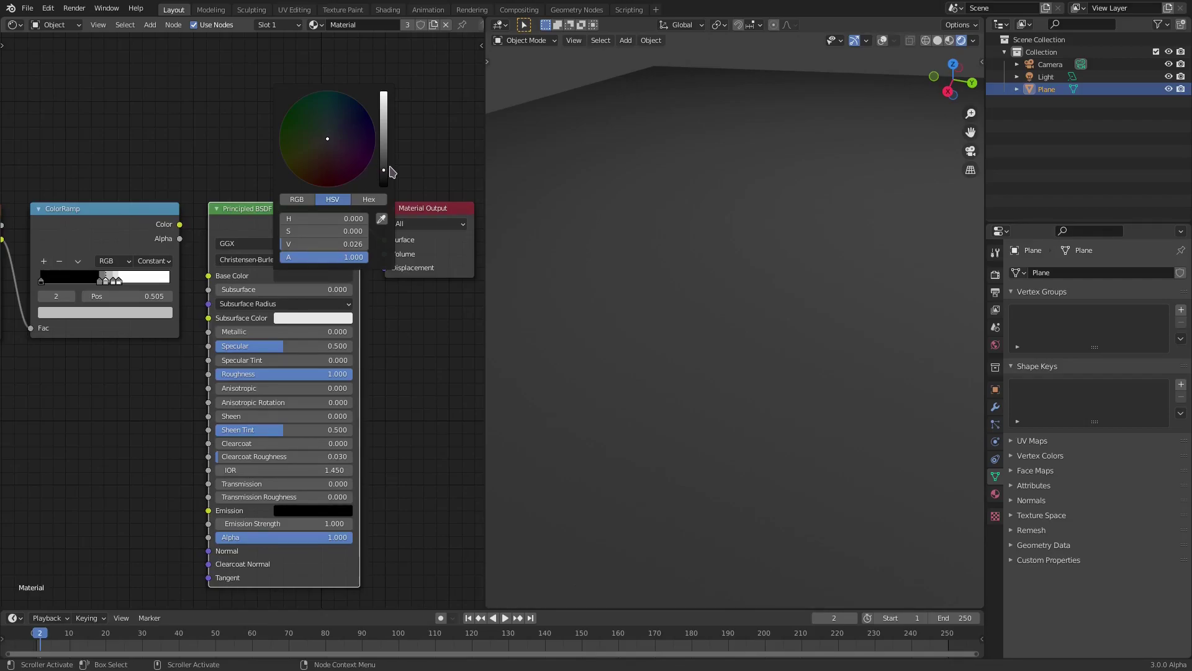
click(369, 198)
click(313, 277)
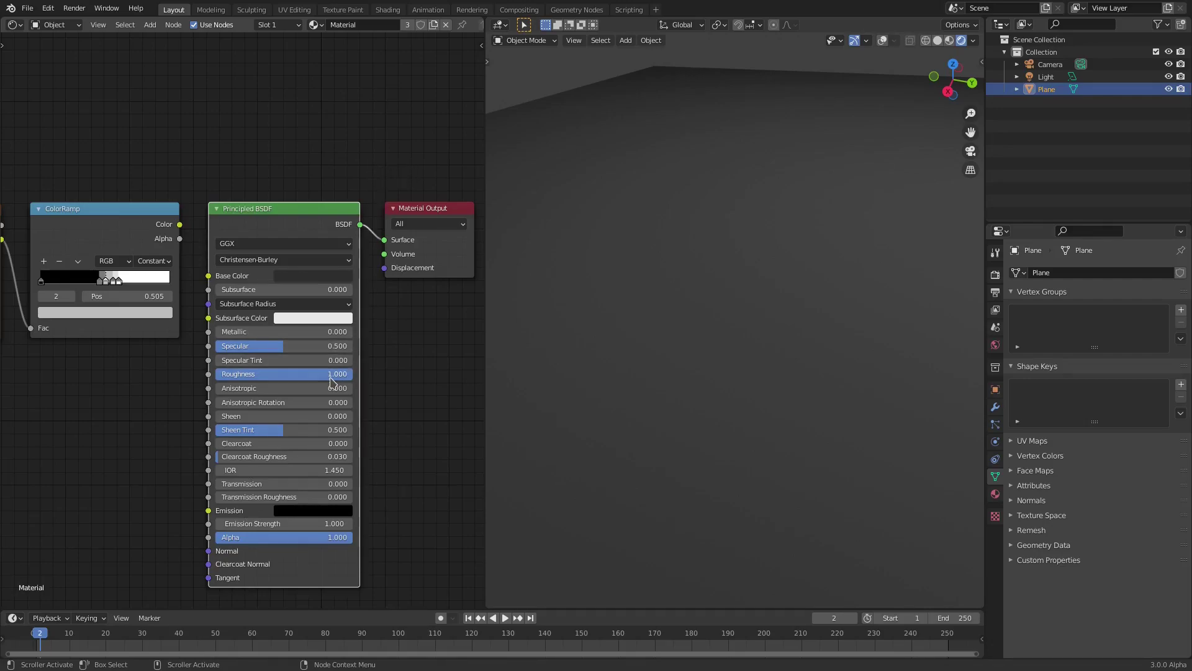
middle_drag(200, 297, 332, 282)
key(shift+a)
click(199, 379)
text(col)
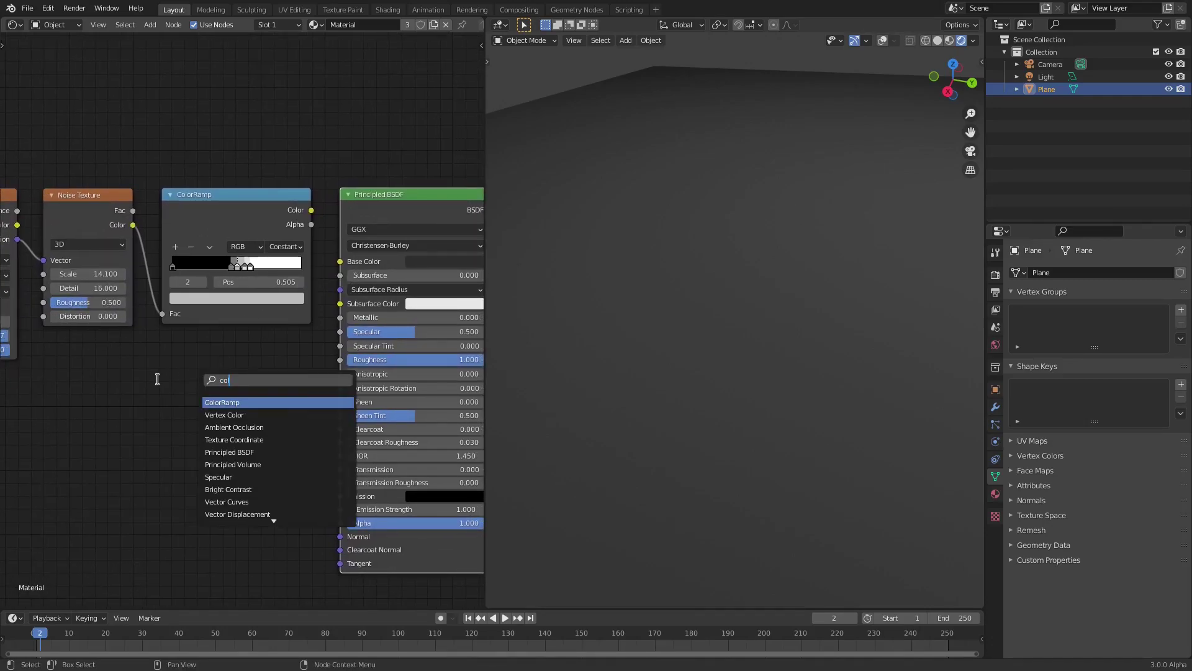
key(Escape)
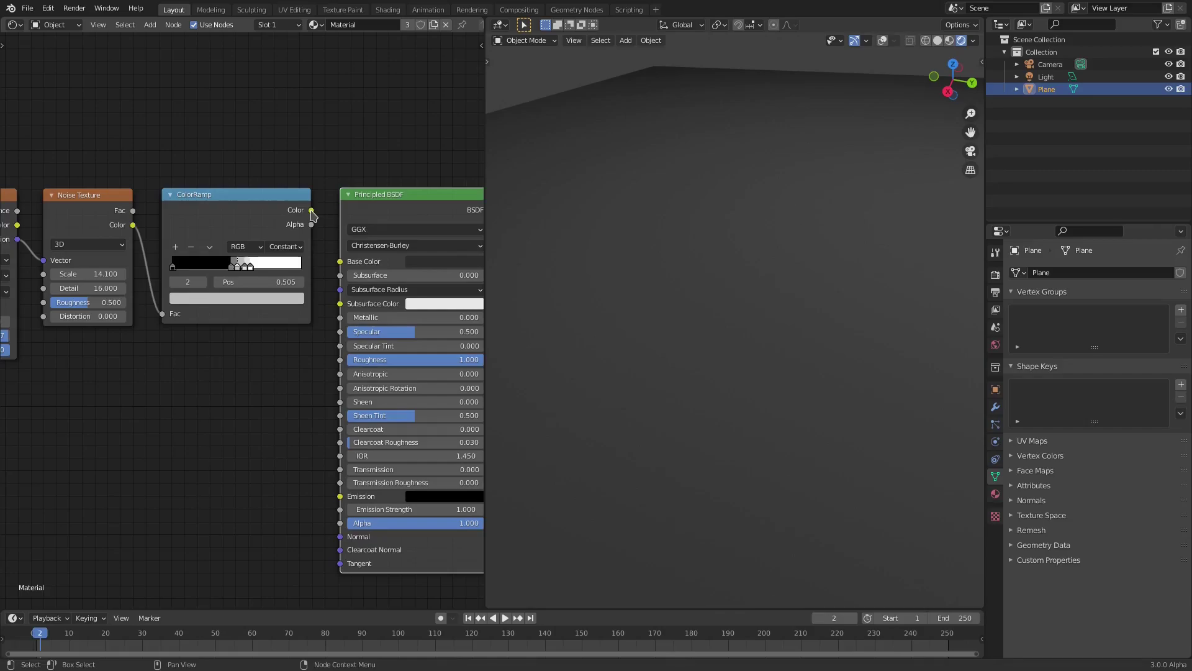
Step: Undo the disconnection between the ColorRamp's Color output and the Specular input
drag(312, 211, 261, 362)
middle_drag(303, 359, 245, 366)
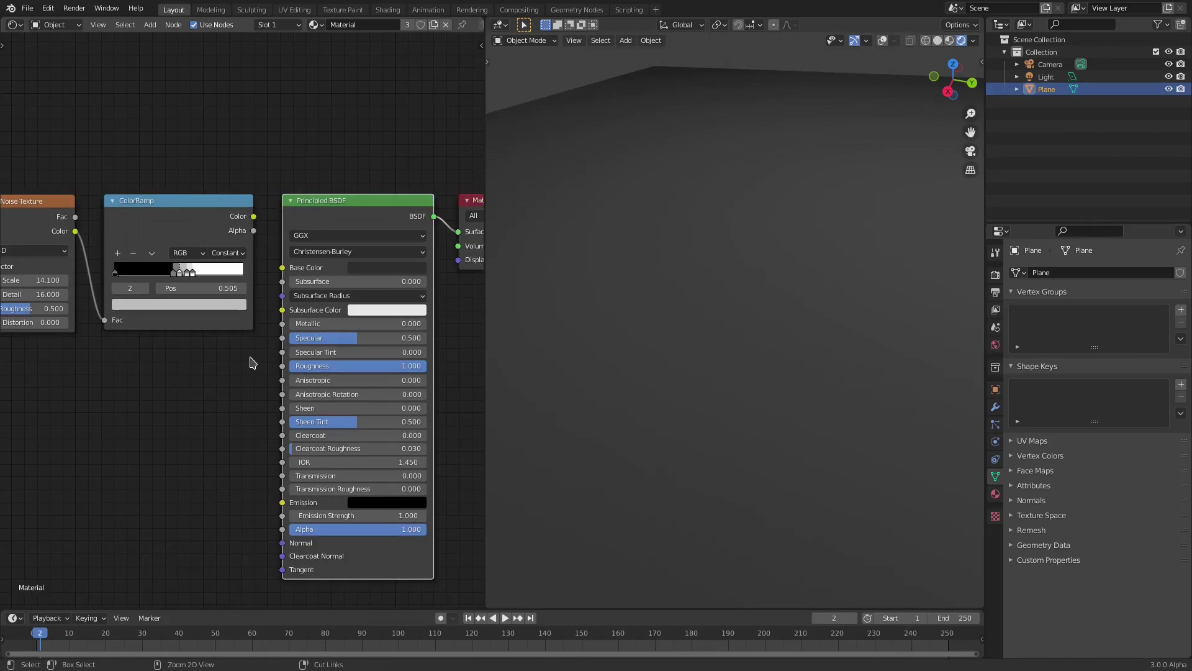
key(ctrl+z)
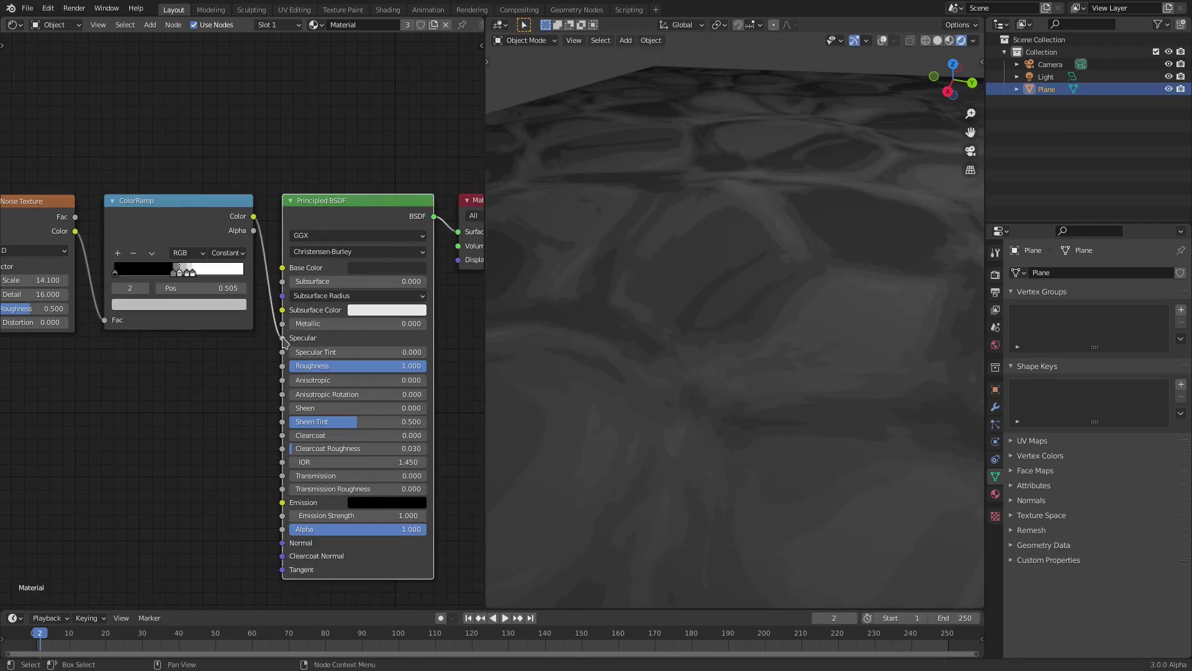
Step: Disconnect the Noise Texture's Color output from the ColorRamp's Fac input and inspect the plane
drag(103, 320, 101, 349)
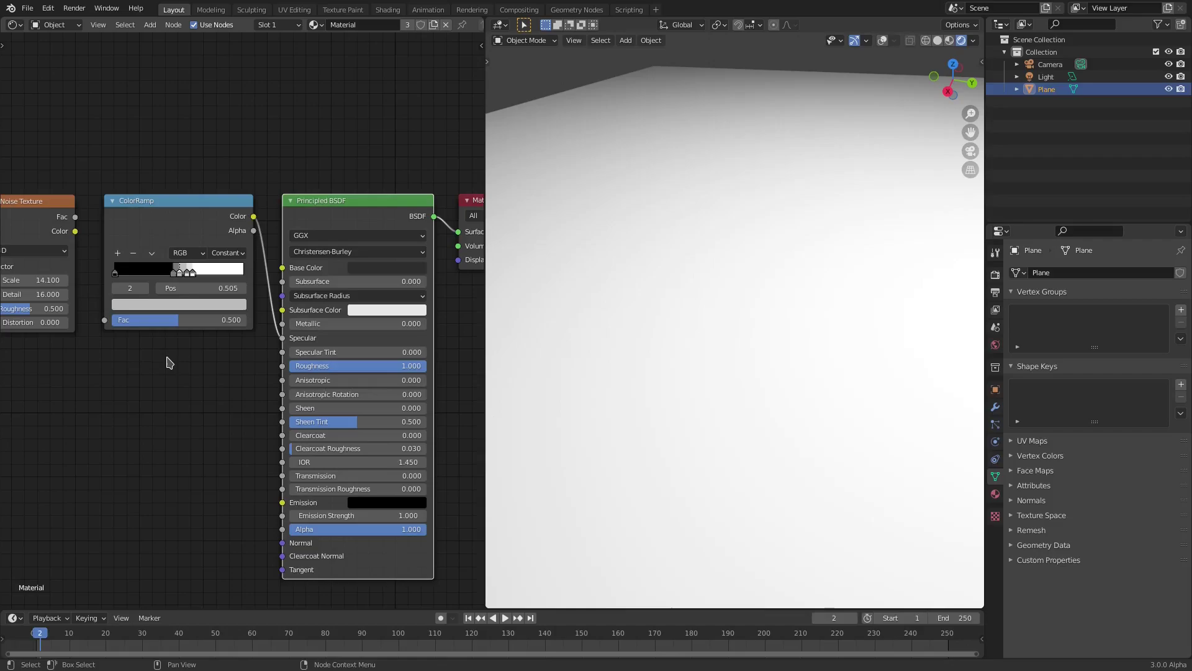
middle_drag(169, 361, 192, 367)
middle_drag(683, 397, 791, 409)
middle_drag(126, 361, 237, 337)
middle_drag(812, 300, 862, 312)
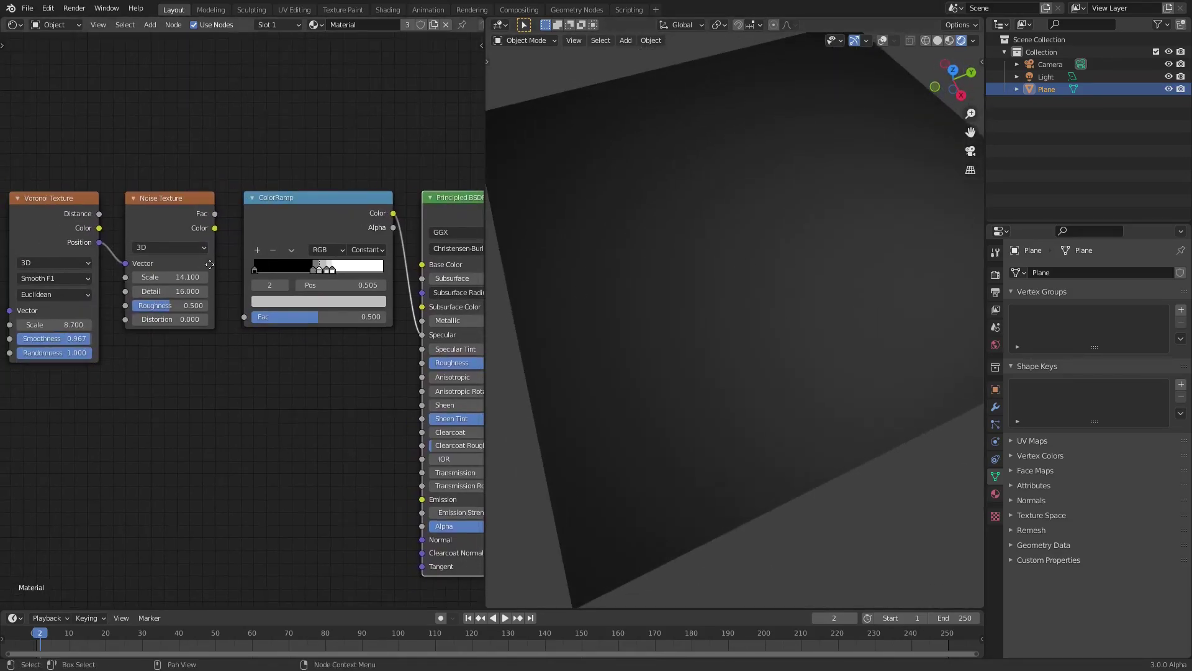
Step: Detach the Voronoi Texture from the Noise Texture's Vector input and move the Voronoi node farther away from it
middle_drag(181, 266, 322, 265)
drag(268, 263, 227, 254)
drag(186, 196, 129, 194)
middle_drag(323, 290, 241, 286)
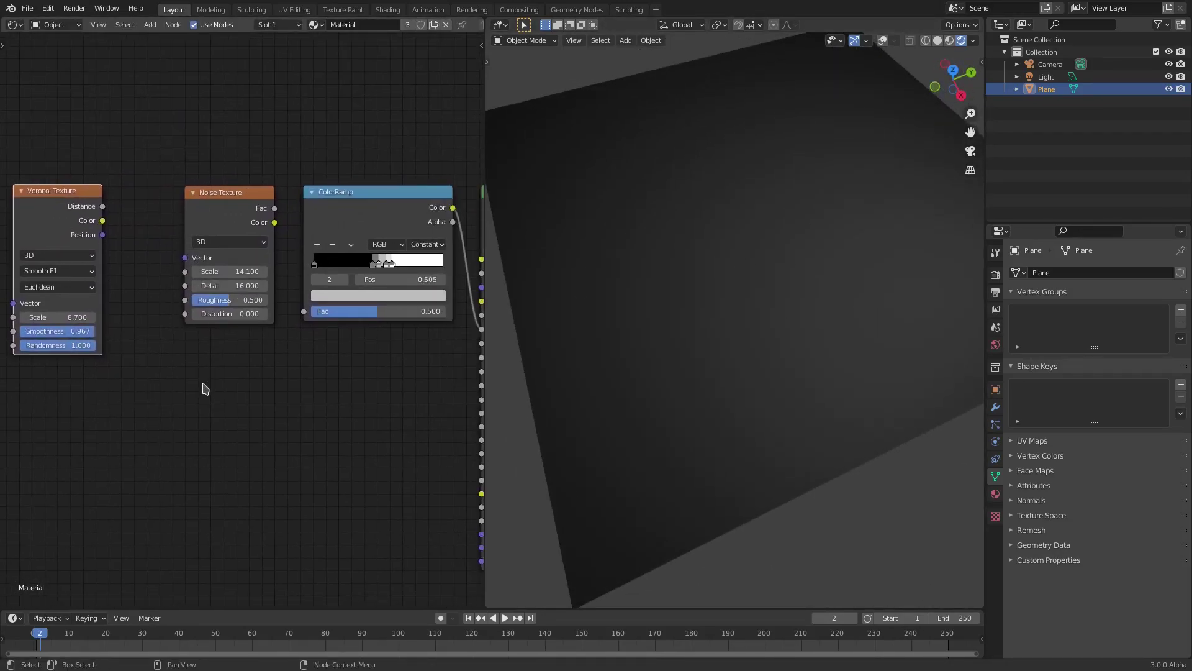
key(shift+a)
text(noise)
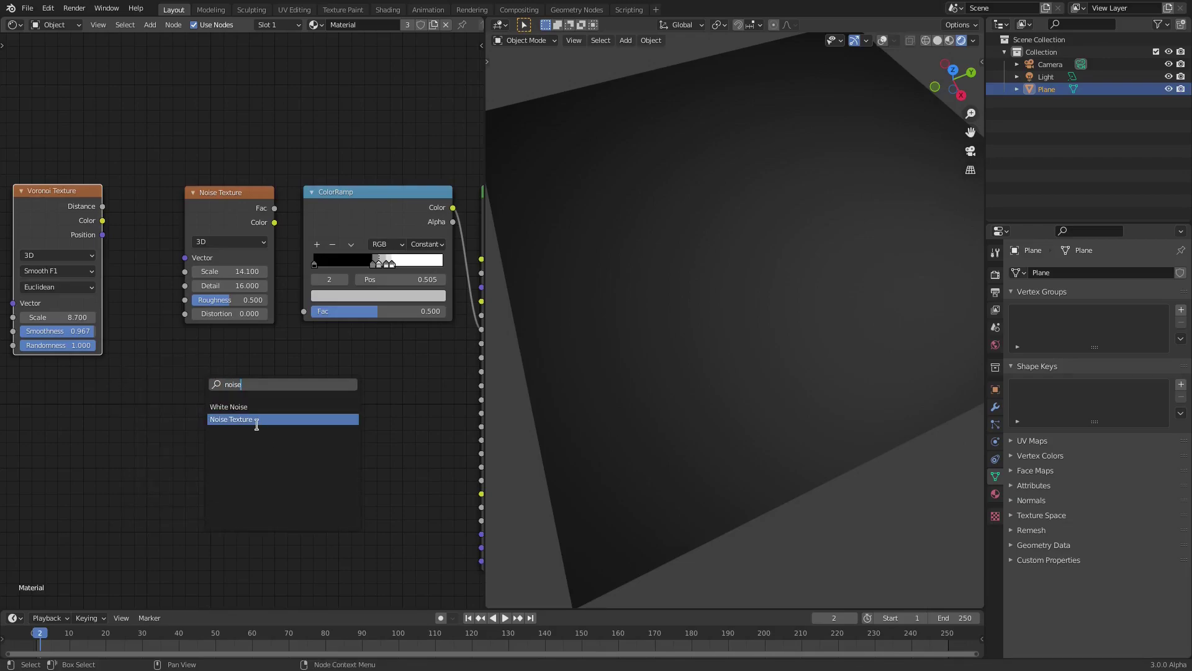
click(270, 419)
Step: Connect the Noise Texture's Color output to the ColorRamp's Fac input and check the pattern on the plane
drag(275, 223, 306, 311)
middle_drag(368, 353, 242, 369)
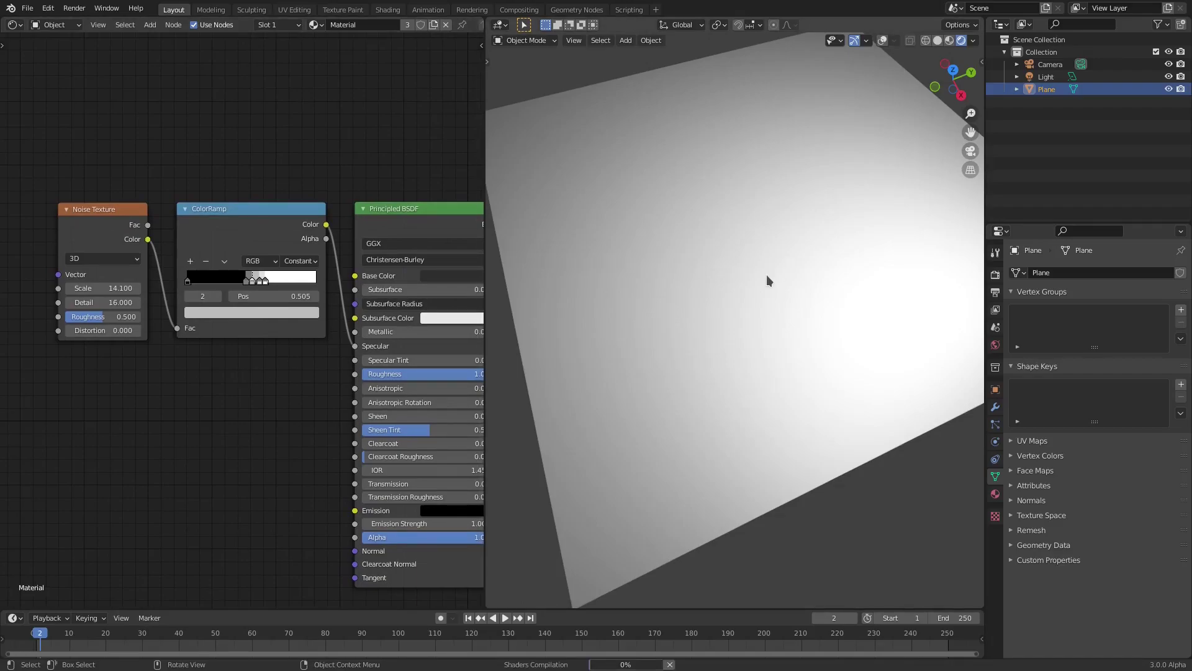
middle_drag(754, 261, 865, 268)
scroll(790, 303, up, 3)
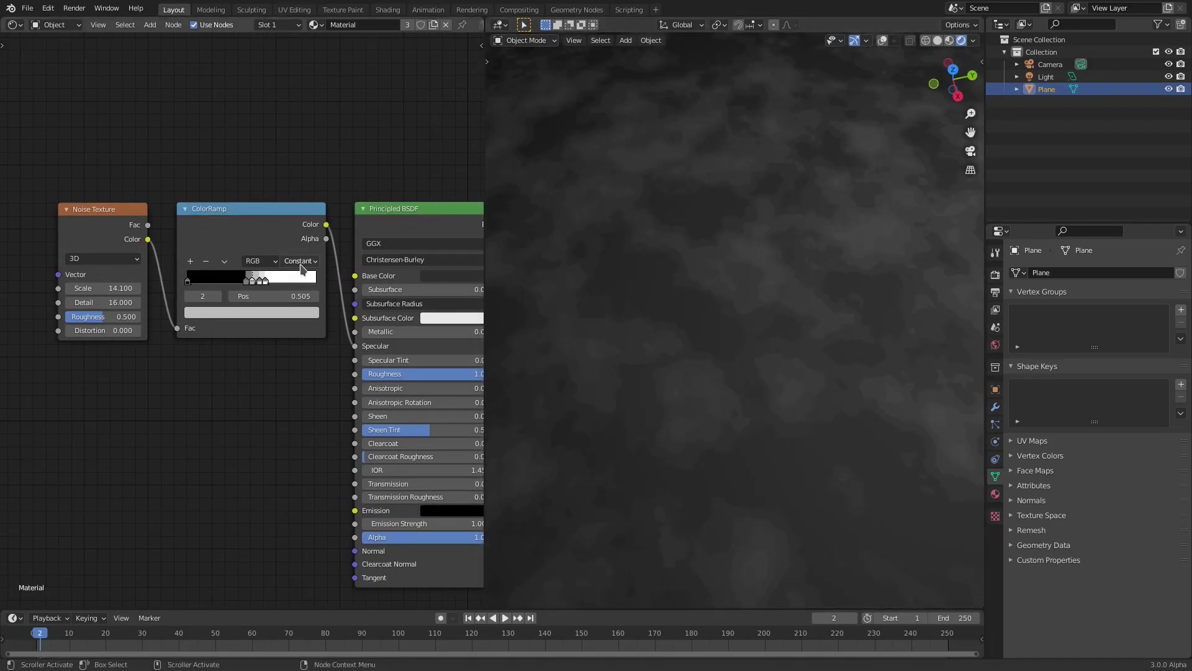
Step: Set the ColorRamp's interpolation to Linear and check the blending on the plane
scroll(303, 265, up, 2)
click(335, 239)
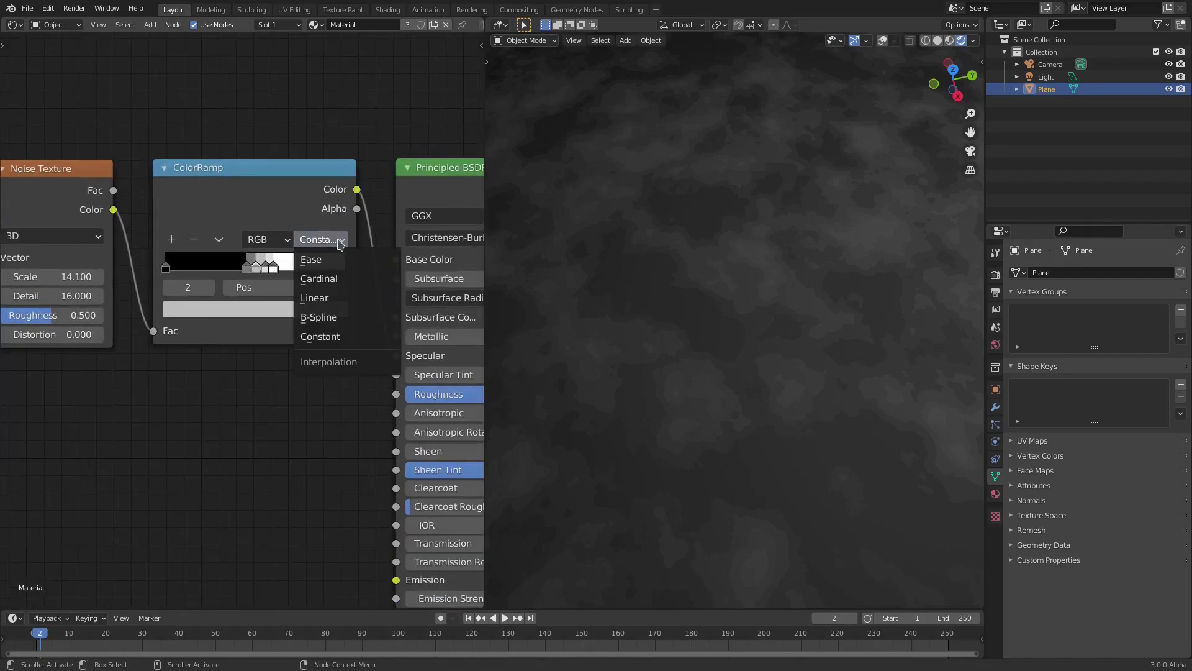
click(345, 298)
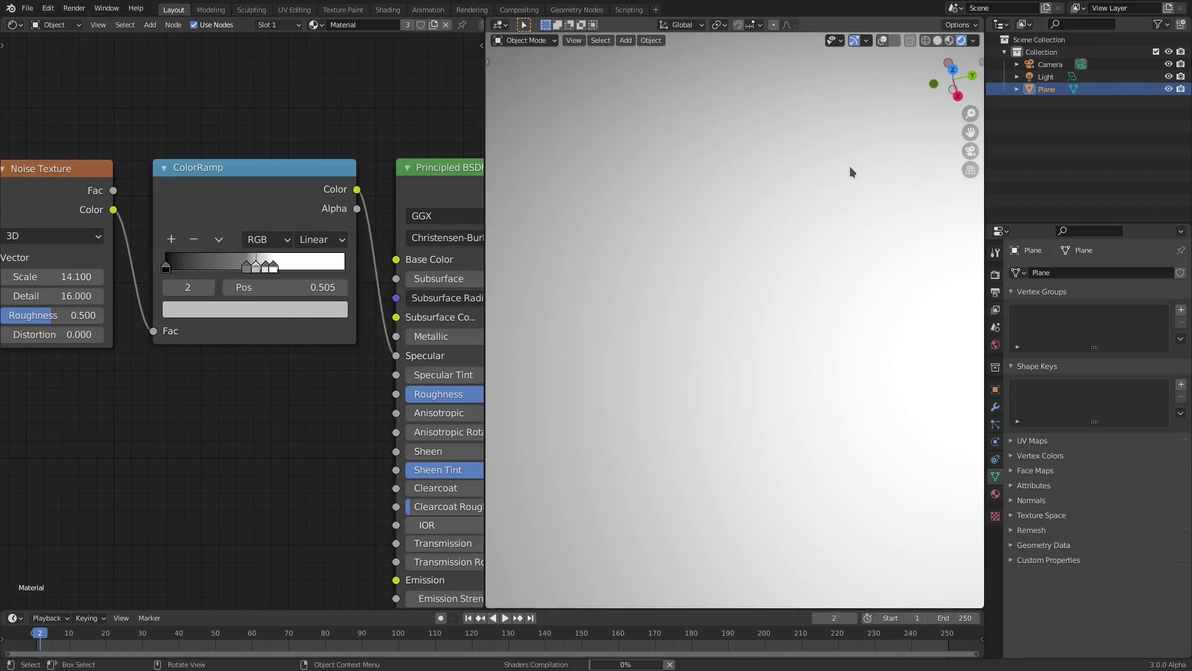
scroll(743, 208, down, 8)
scroll(796, 258, up, 5)
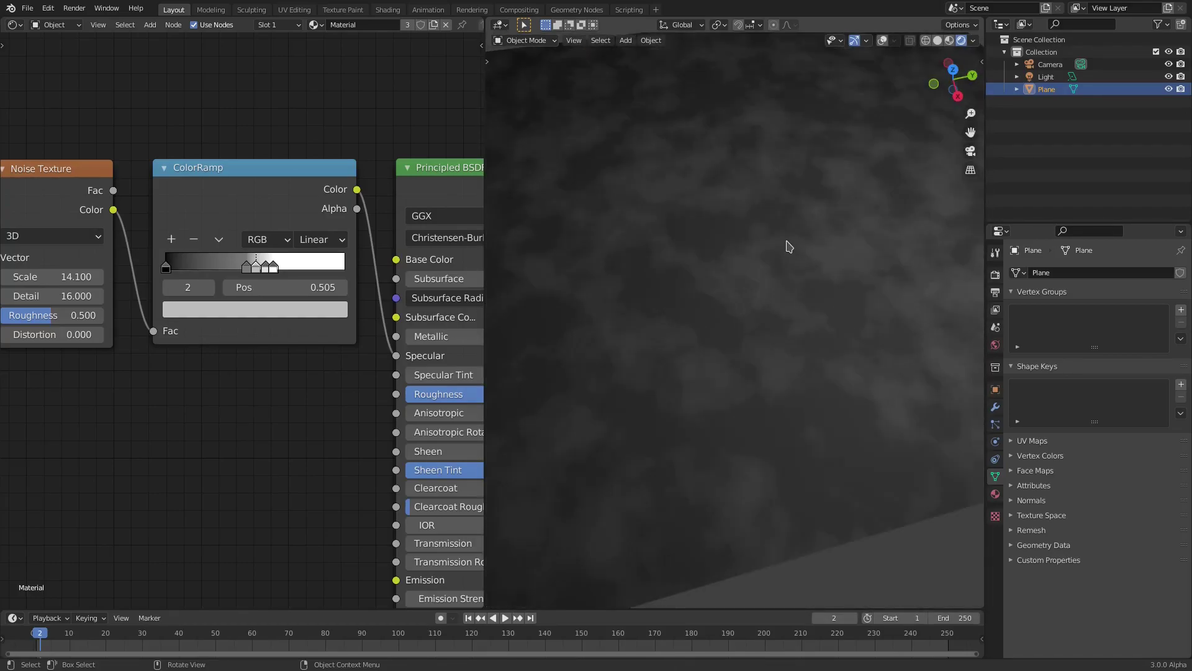
Step: Compare the surface with the ColorRamp's interpolation set to Constant, and return the interpolation to Linear
click(322, 239)
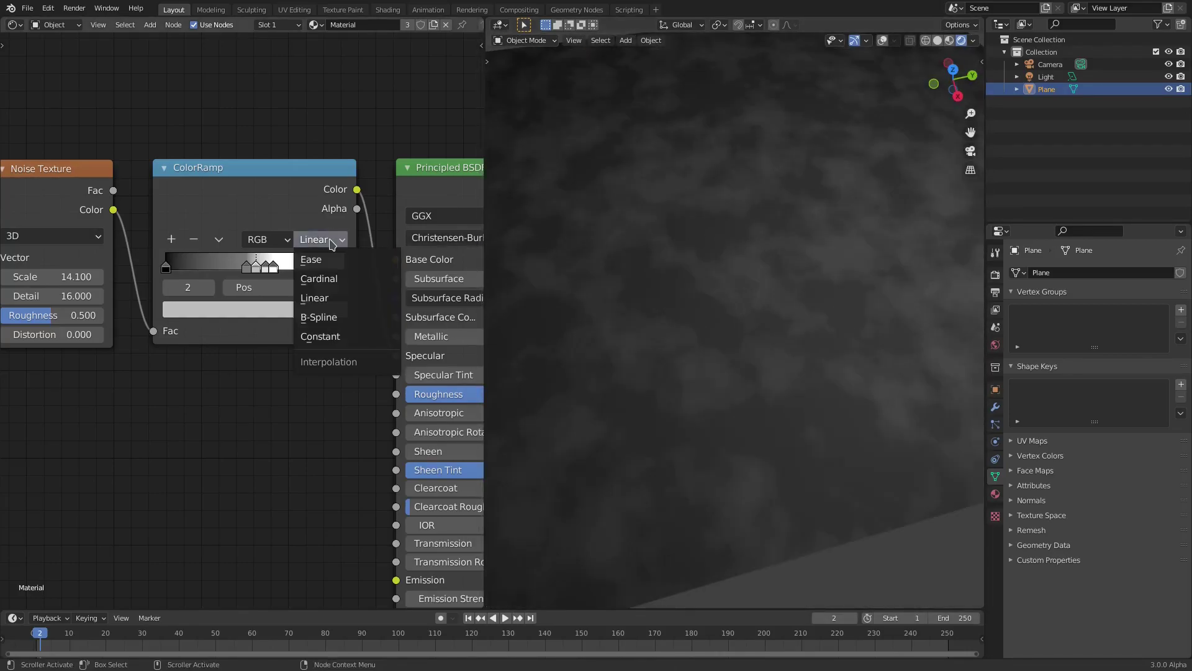
click(361, 345)
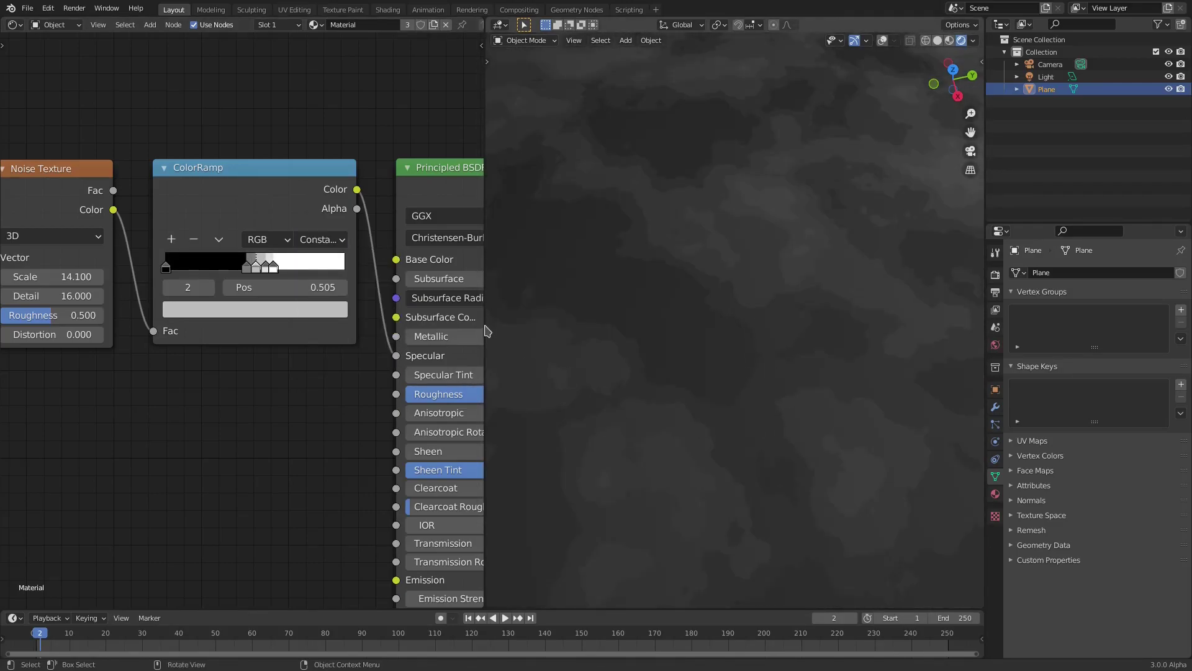
click(321, 239)
click(341, 303)
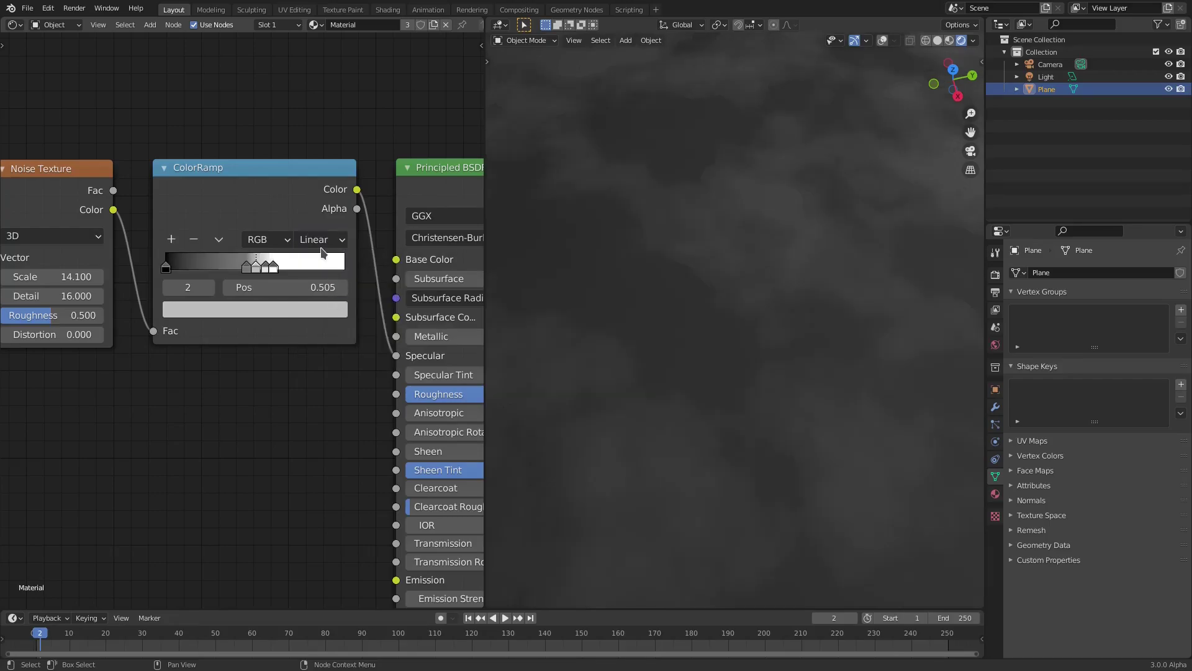
click(323, 243)
click(322, 243)
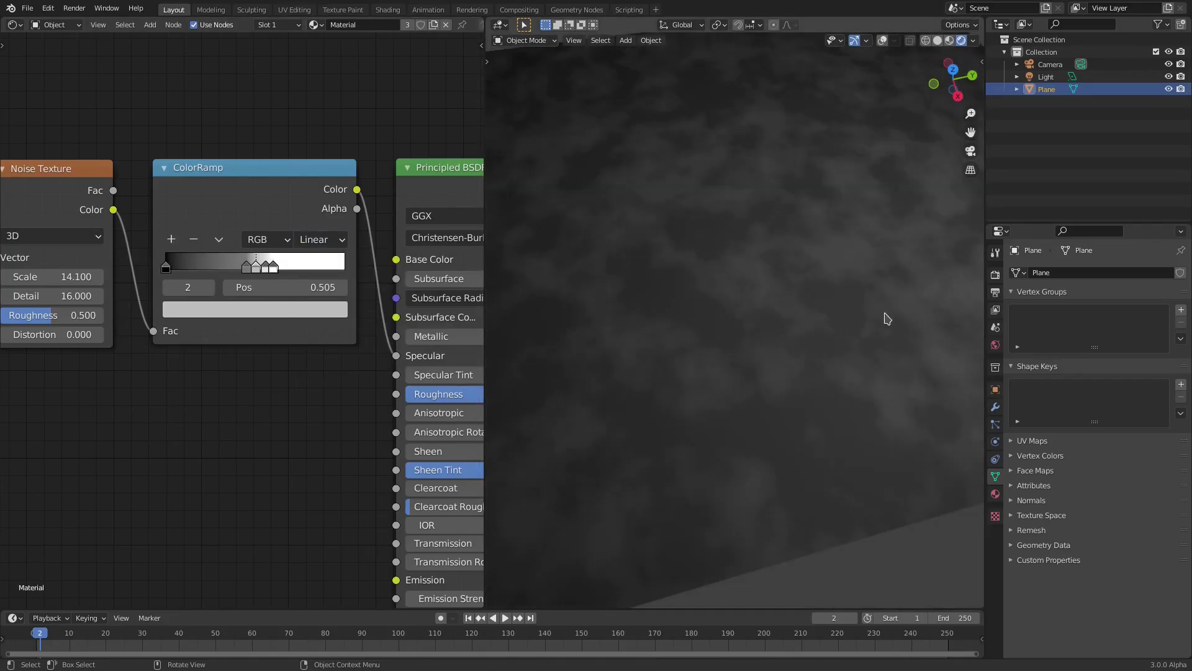
scroll(823, 311, down, 3)
Step: Try adding a second Voronoi Texture node, look through its feature output options, and delete the node
middle_drag(226, 385, 432, 392)
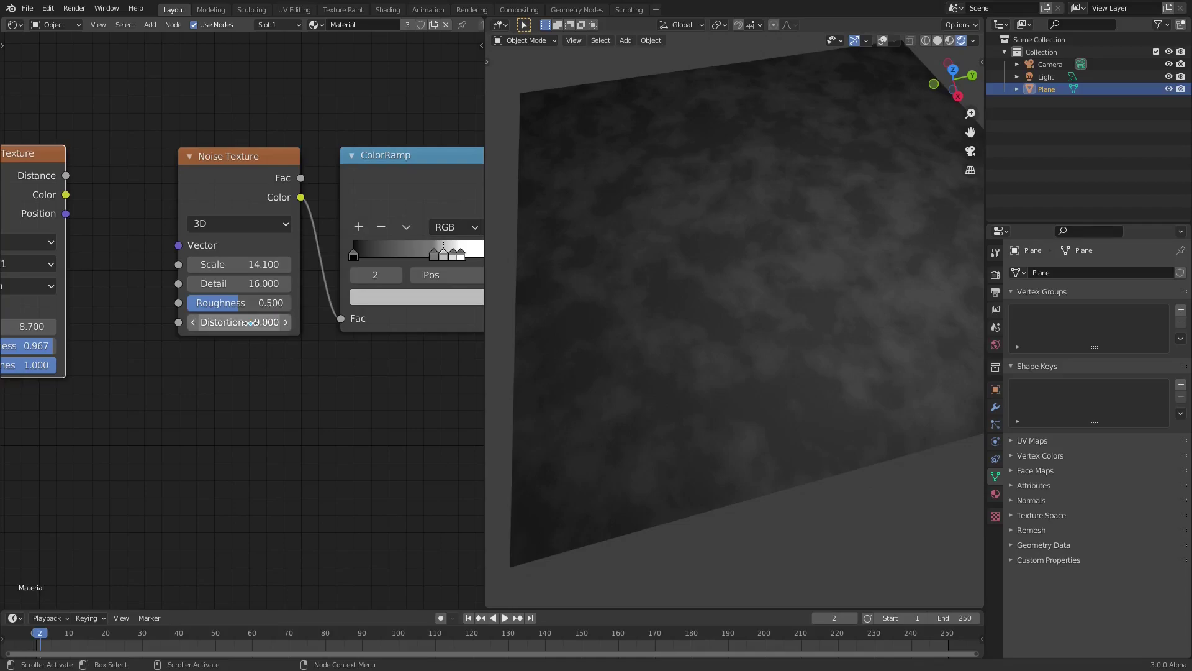
middle_drag(274, 348, 340, 411)
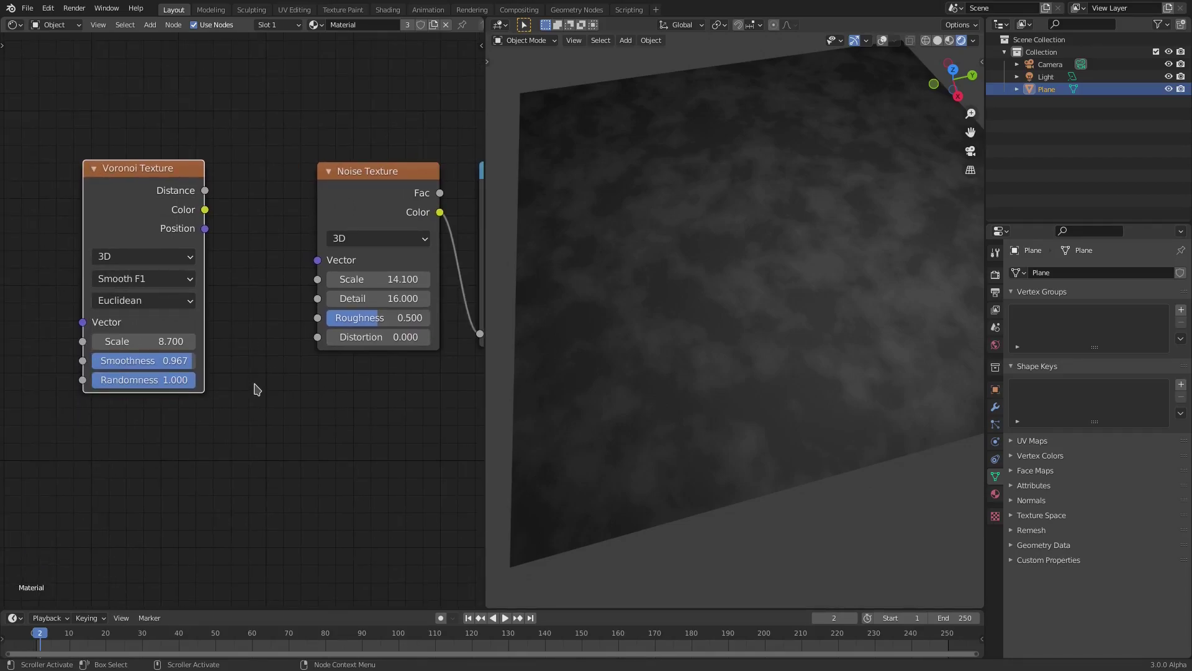
key(shift+a)
text(vor)
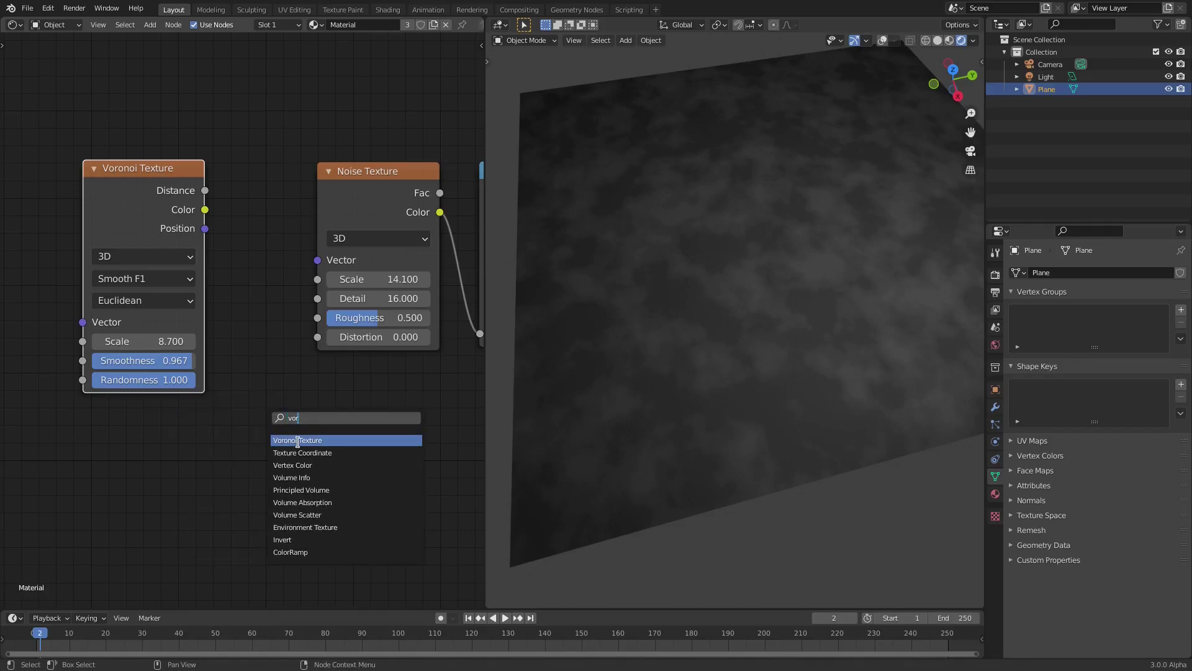
click(297, 440)
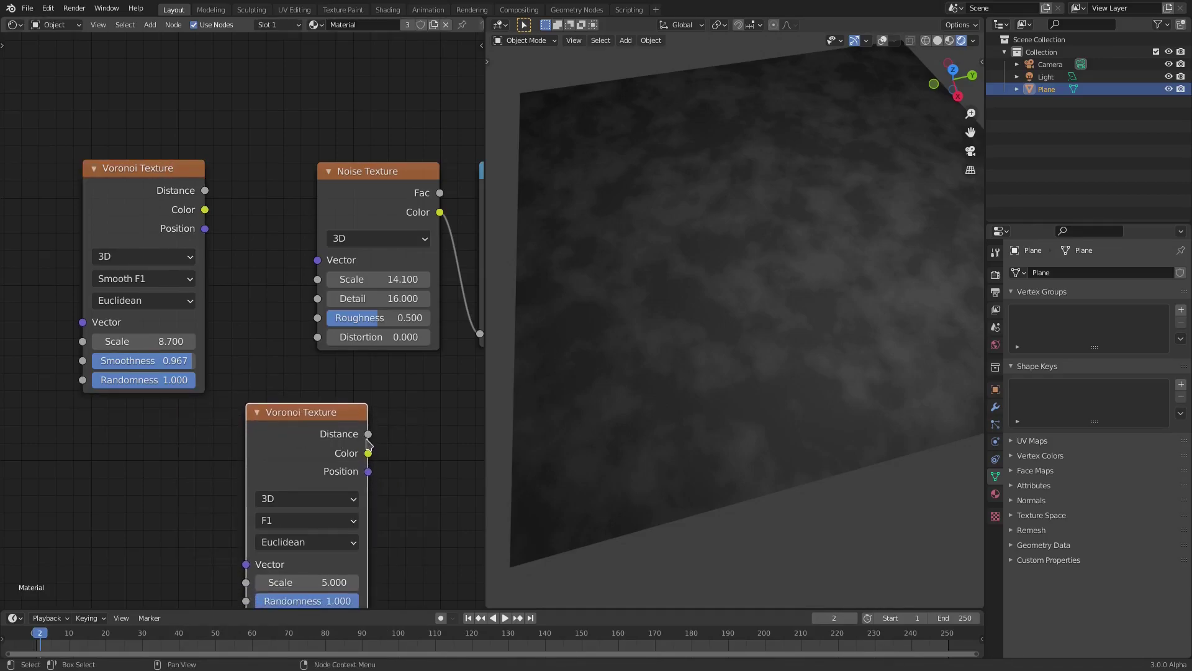
middle_drag(366, 397, 362, 341)
click(297, 462)
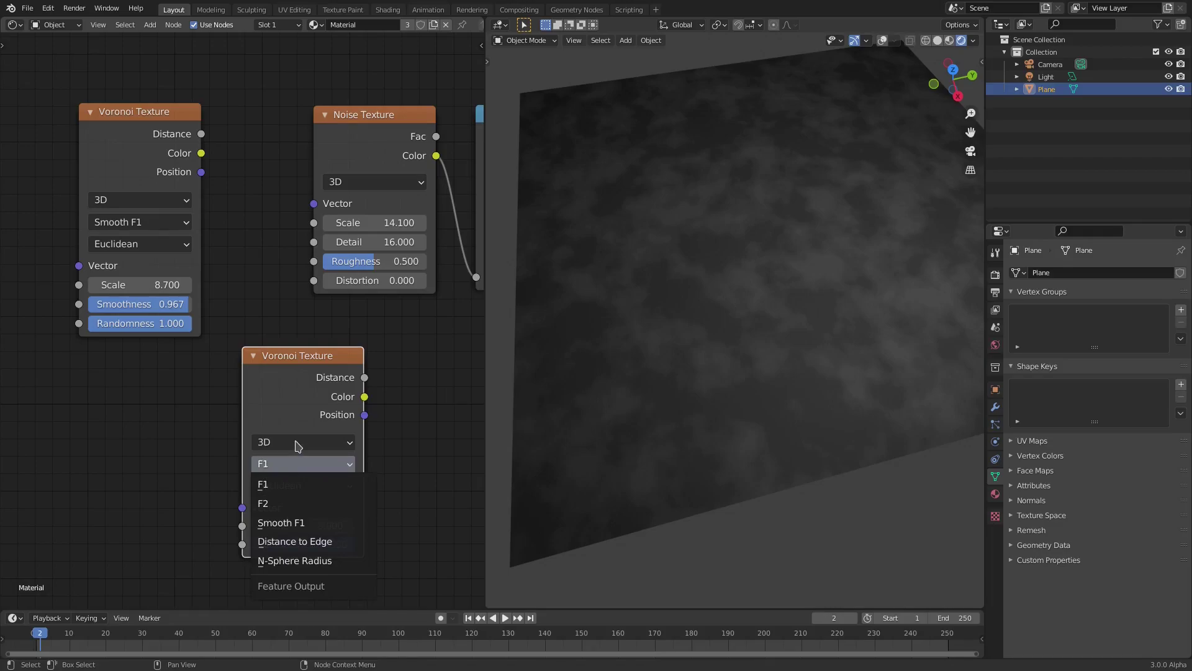
click(288, 467)
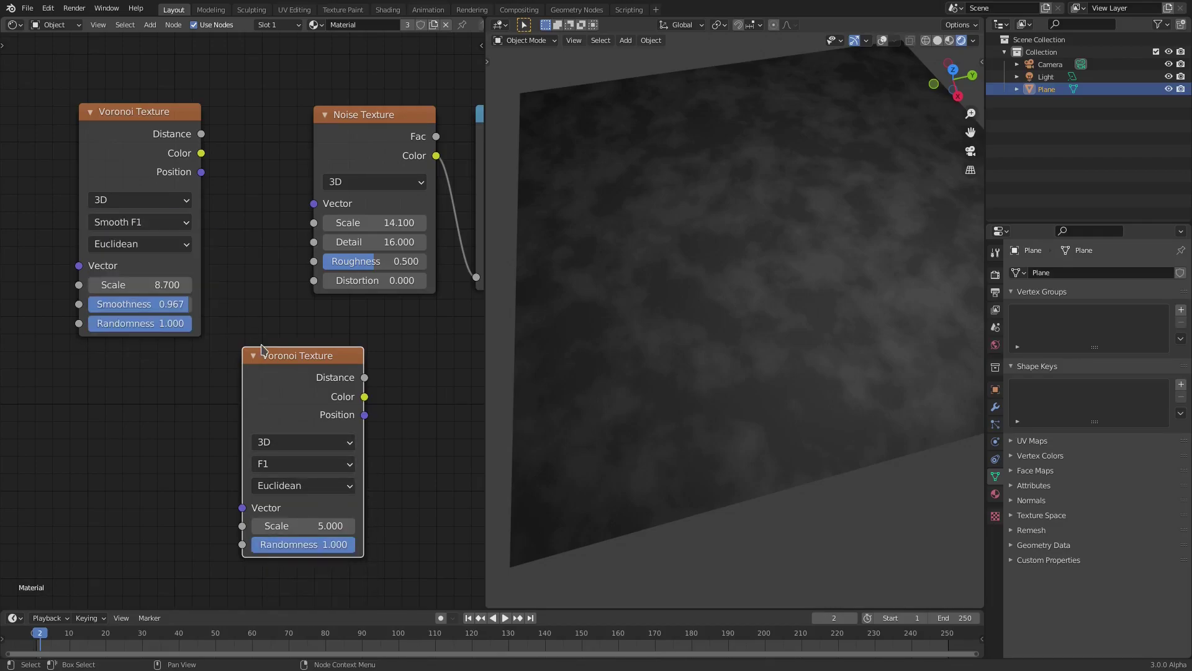
key(x)
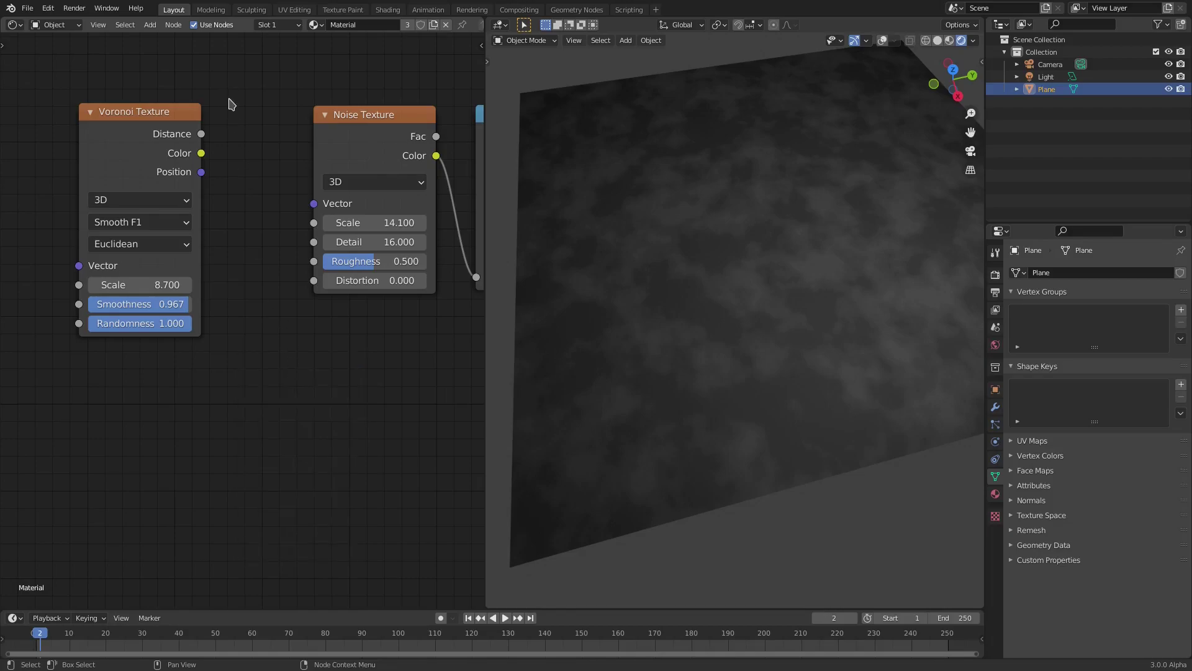
Step: Undo the recent node edits back to the Voronoi Position link into the Noise Texture's Vector and Constant ColorRamp interpolation
key(ctrl+z)
key(ctrl+z)
key(ctrl+z)
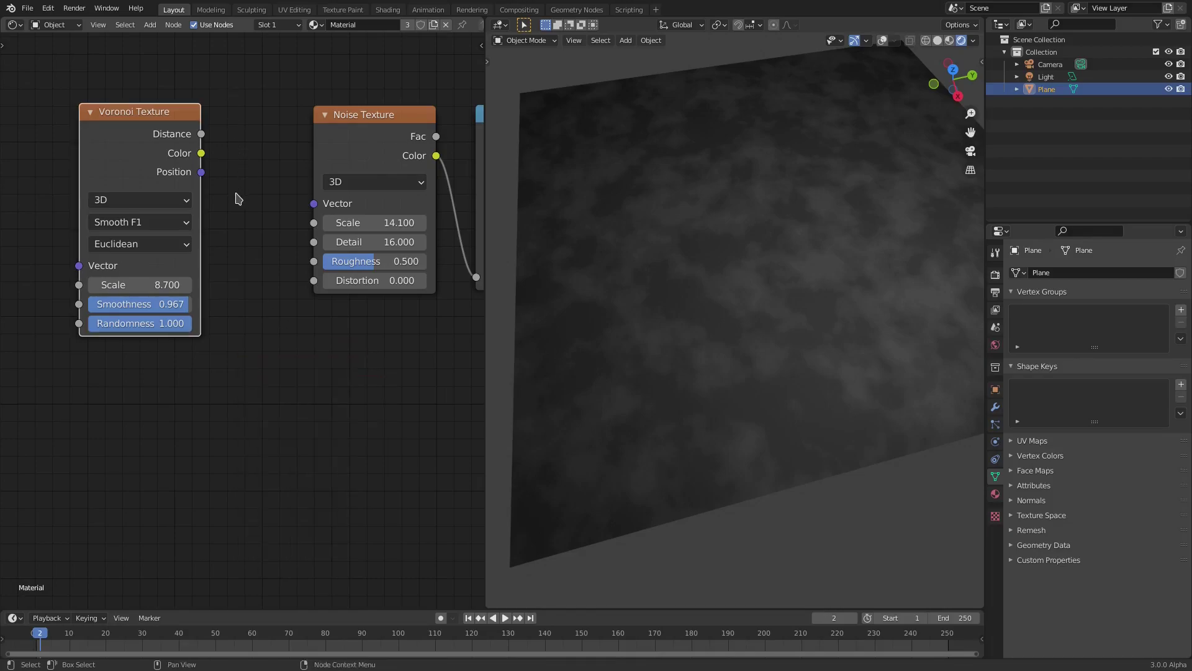
key(ctrl+z)
key(ctrl+z)
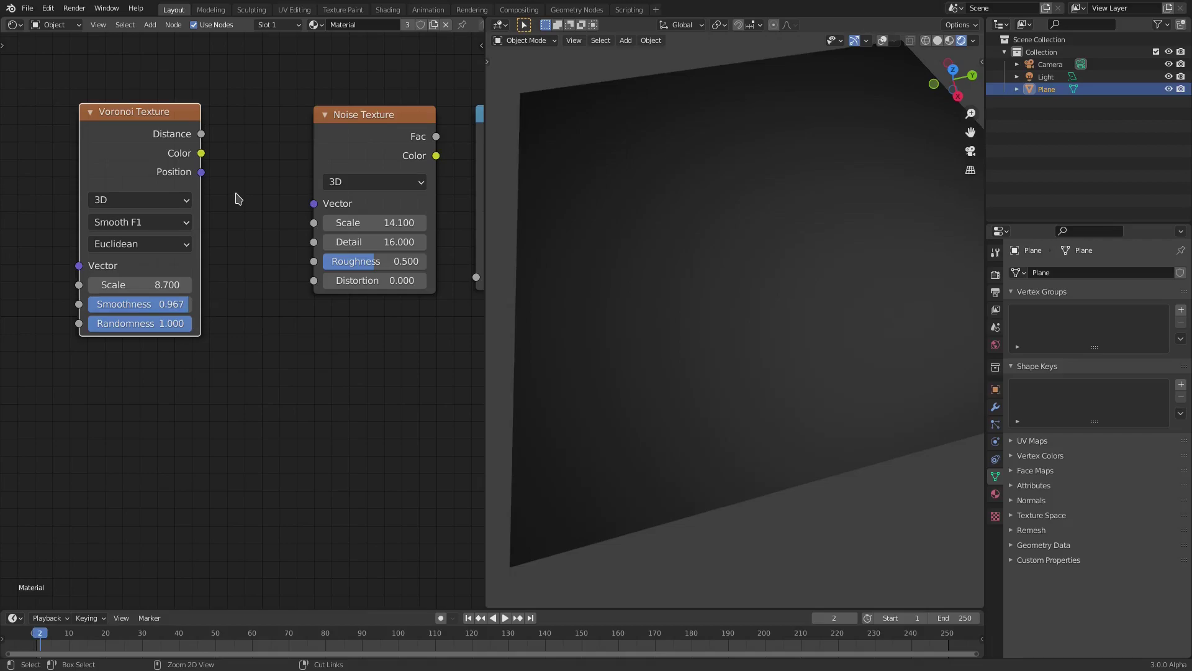
drag(278, 157, 323, 212)
key(ctrl+z)
middle_drag(375, 308, 155, 348)
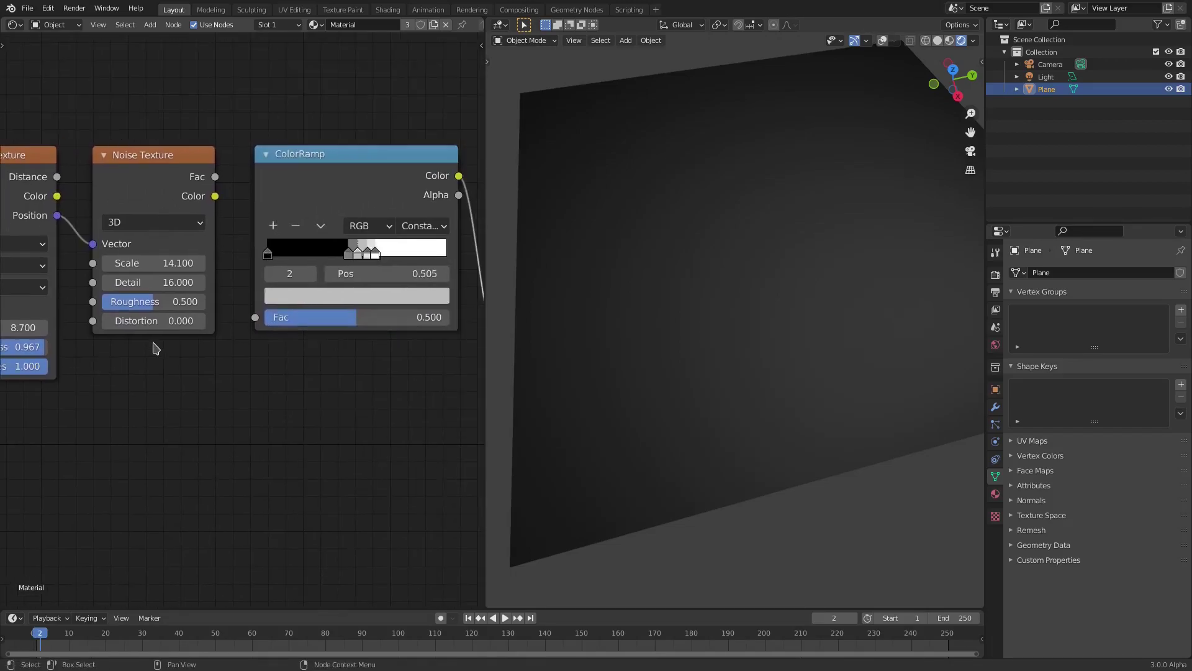
Step: Link the Noise Texture's Color output to the ColorRamp's Fac input
drag(215, 196, 255, 316)
middle_drag(132, 350, 380, 396)
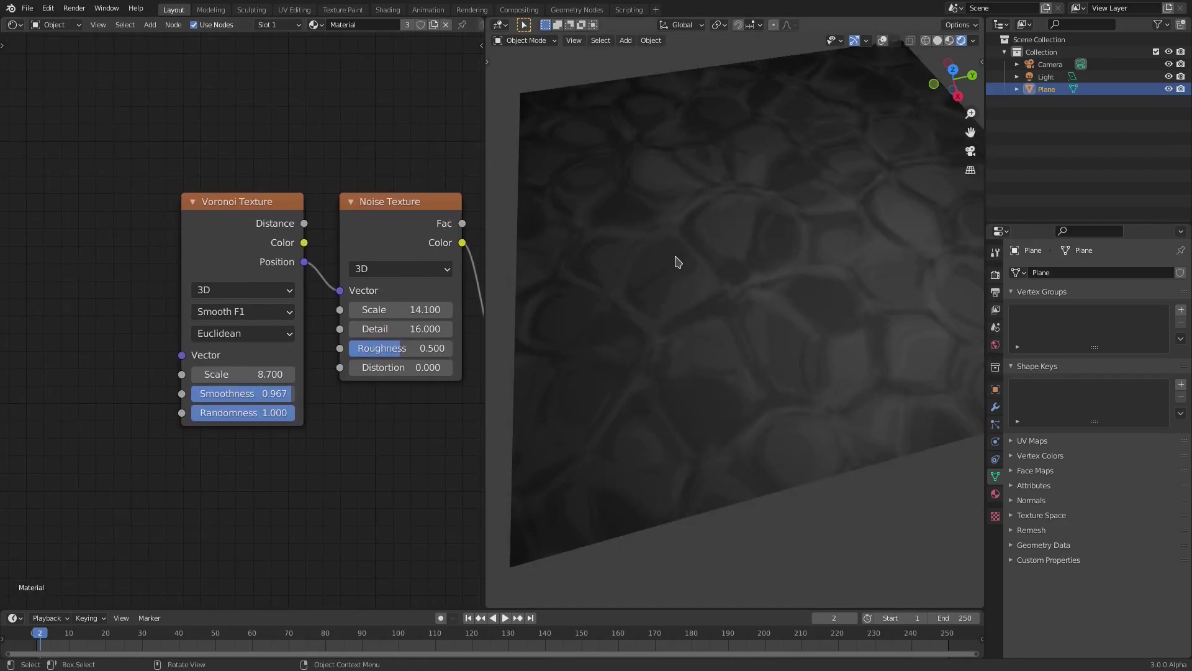
Step: Compare the surface with the Voronoi Texture's feature output set to F1, and return it to Smooth F1
click(259, 311)
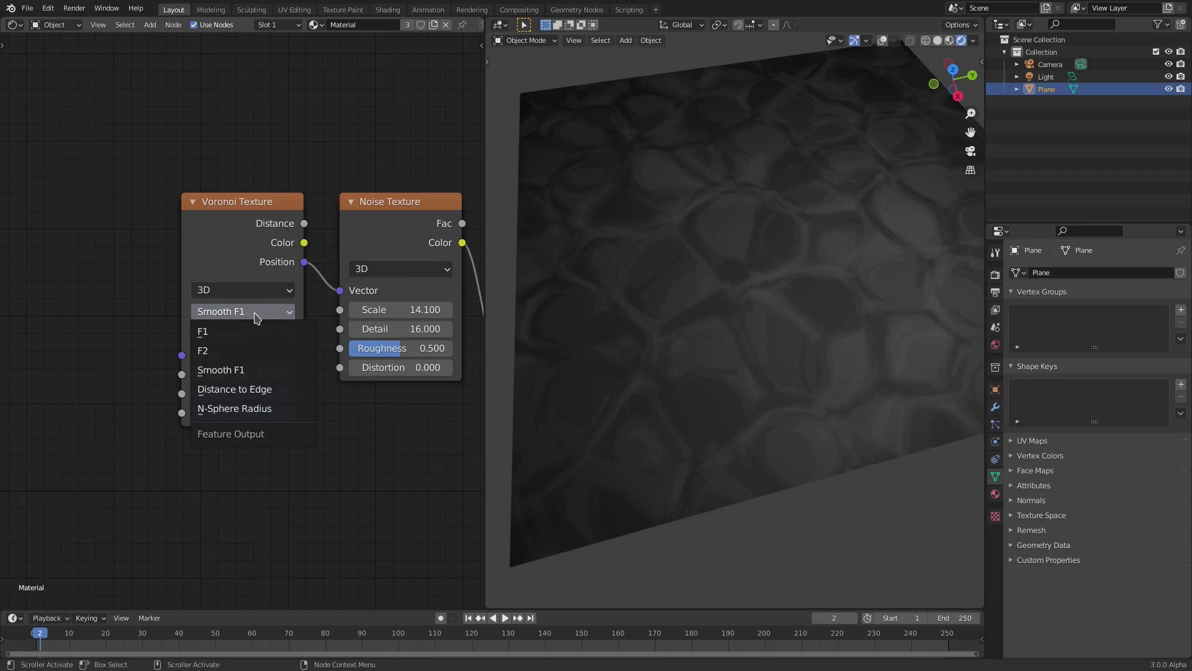
click(236, 333)
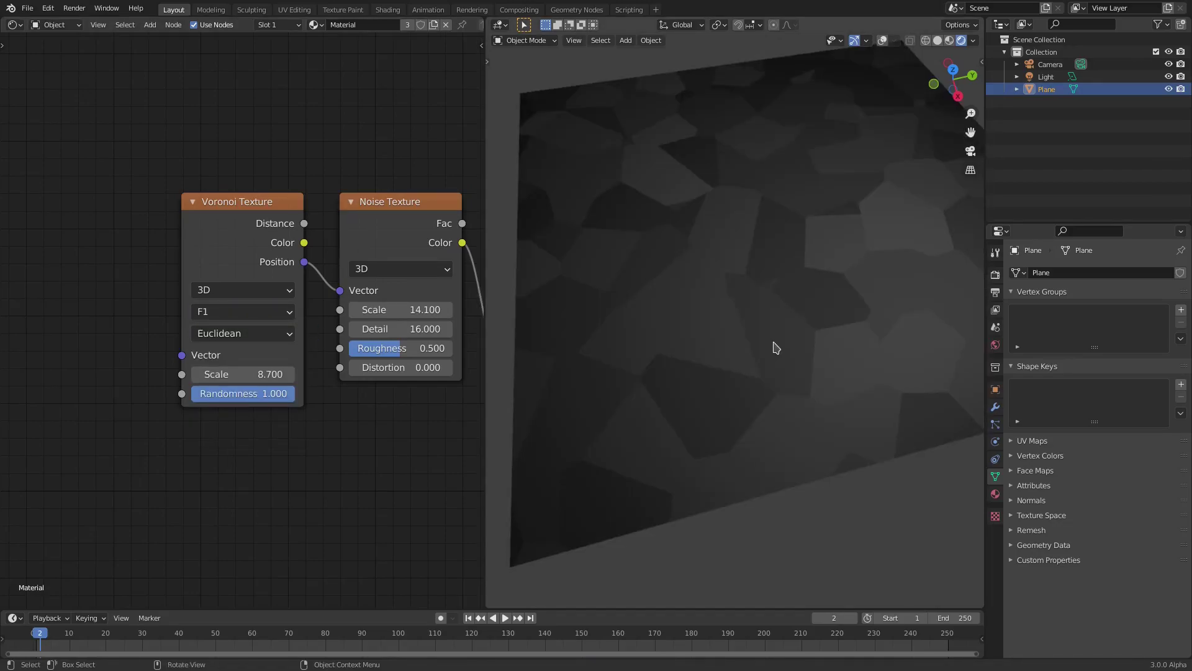
mouse_move(774, 346)
middle_down()
mouse_move(745, 354)
mouse_move(836, 357)
mouse_move(786, 354)
middle_up()
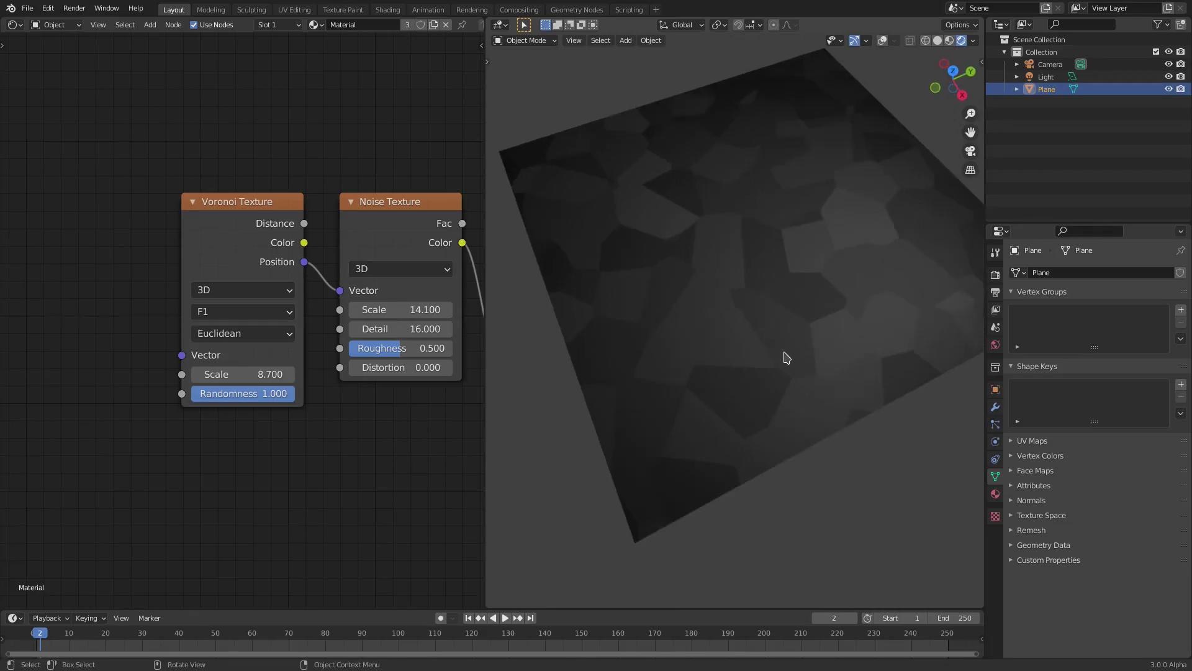
click(275, 318)
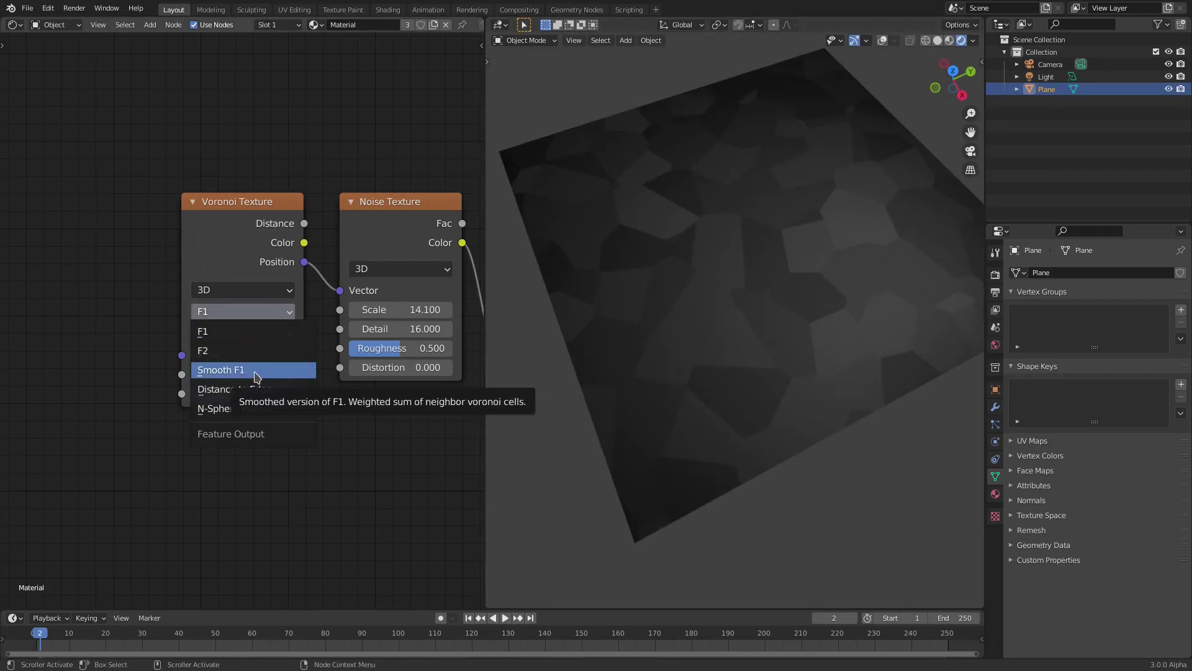
click(254, 375)
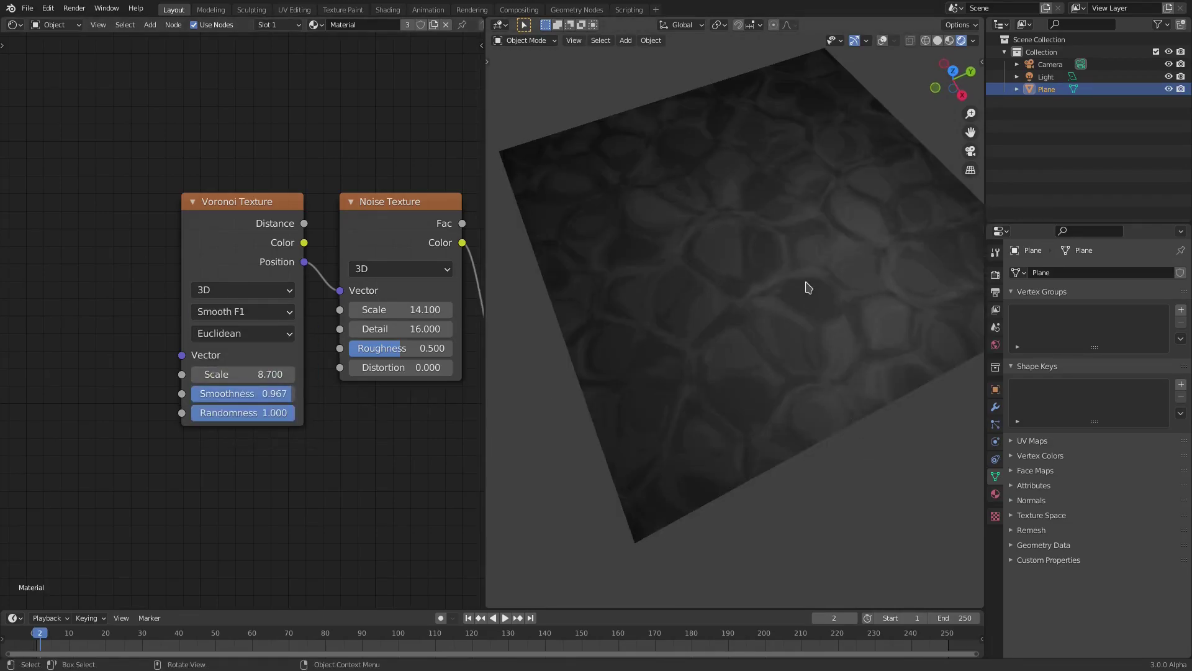
mouse_move(792, 350)
middle_down()
mouse_move(766, 349)
mouse_move(721, 435)
mouse_move(929, 412)
mouse_move(838, 340)
mouse_move(758, 354)
mouse_move(785, 346)
middle_up()
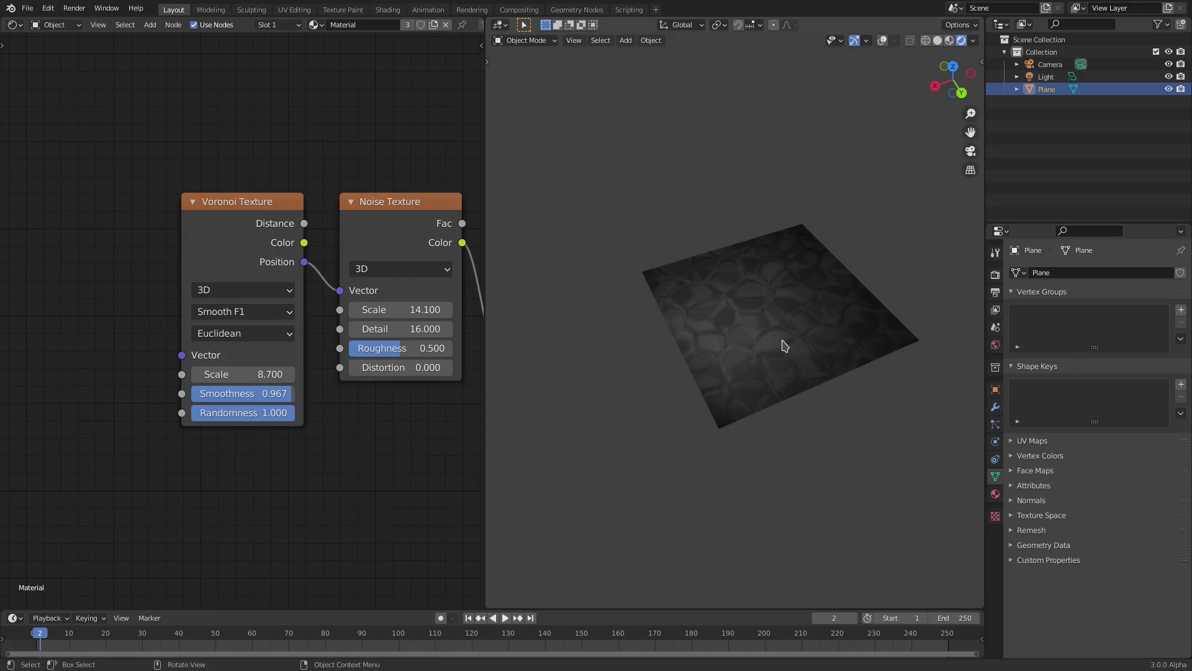
Step: Set the ColorRamp's interpolation to Linear and check the softened stone pattern up close on the plane
middle_drag(298, 474, 157, 474)
scroll(793, 370, up, 10)
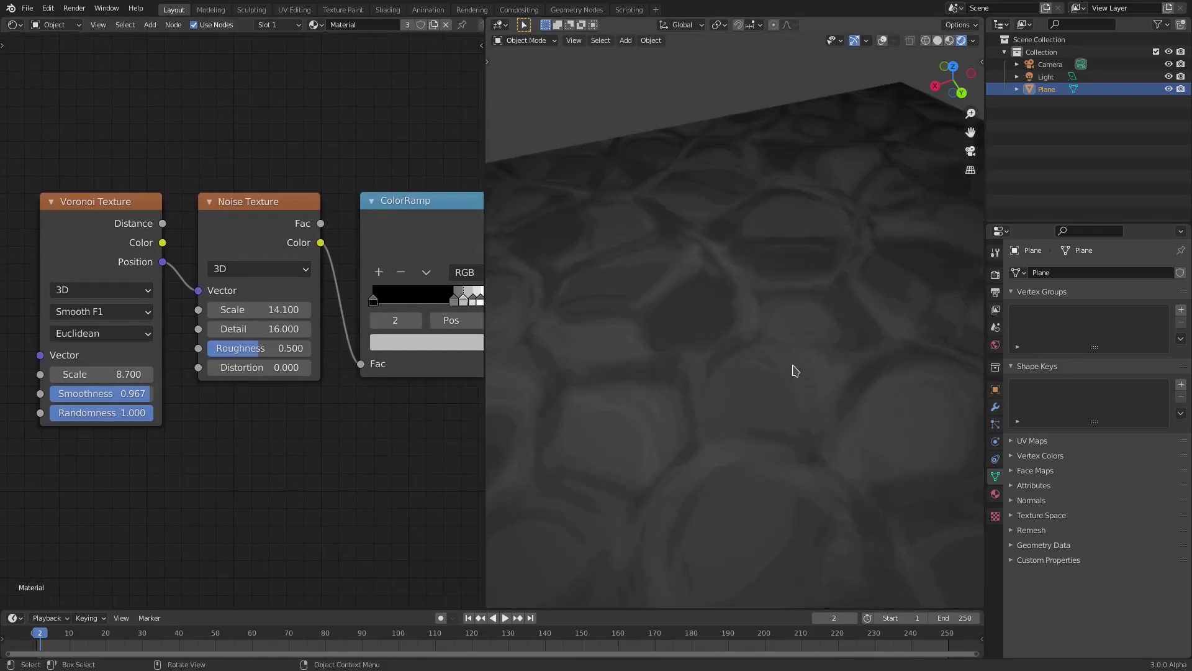
middle_drag(447, 435, 326, 446)
click(407, 283)
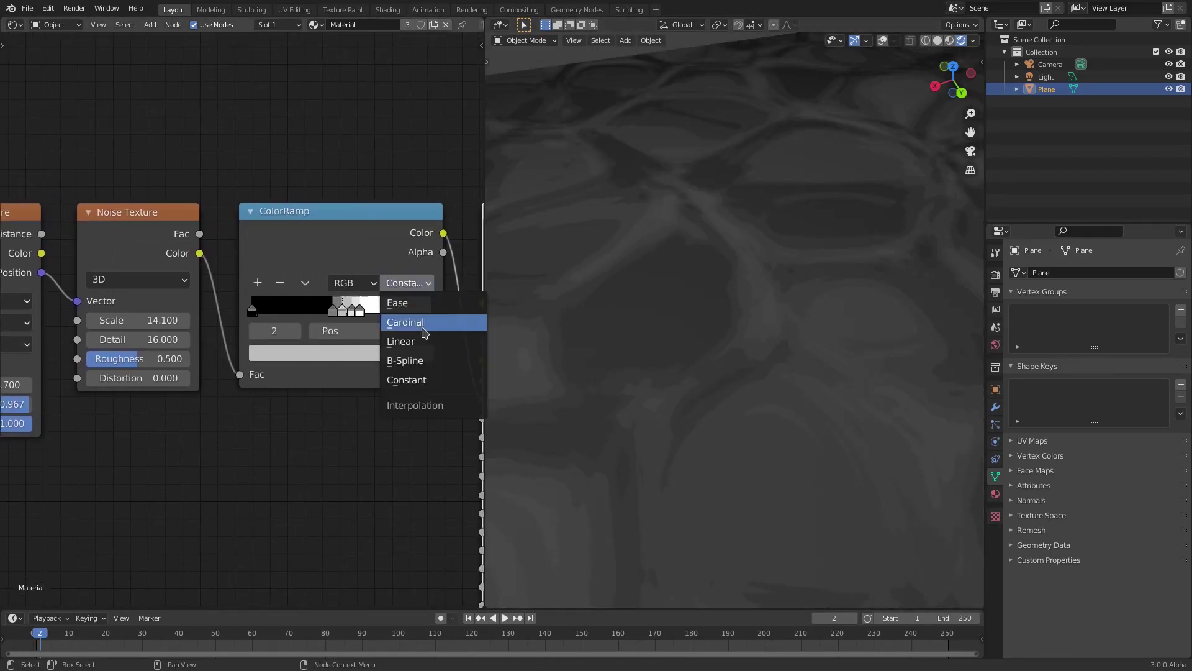
click(404, 337)
scroll(779, 364, down, 6)
scroll(764, 352, up, 6)
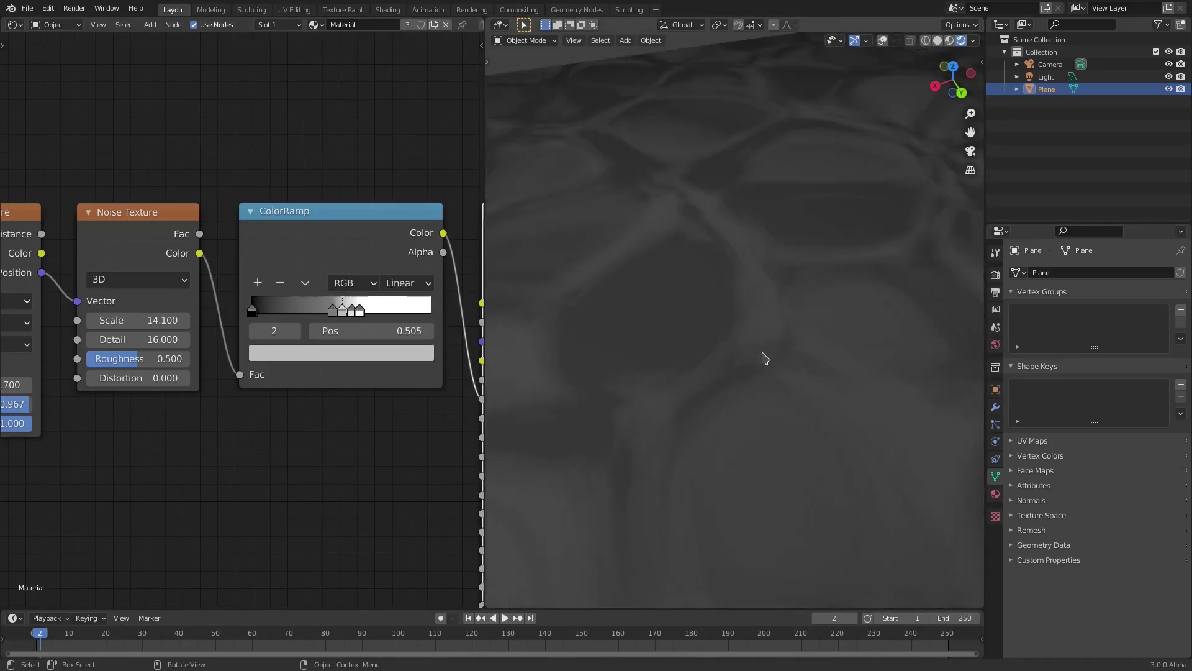
middle_drag(775, 350, 765, 352)
Step: Try different Scale values on the Voronoi Texture, up to 17.000, and inspect the cell size on the plane
middle_drag(303, 395, 440, 389)
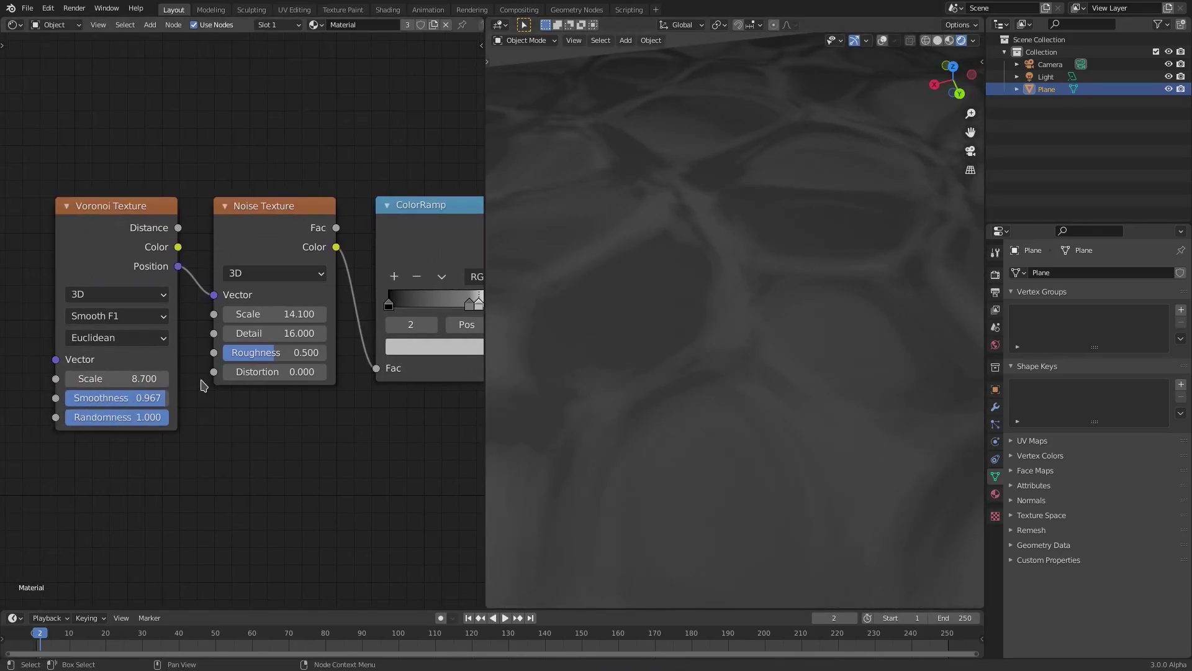
mouse_move(132, 378)
mouse_down()
mouse_move(180, 378)
mouse_move(123, 378)
mouse_up()
scroll(729, 362, down, 8)
middle_drag(733, 362, 838, 367)
drag(131, 378, 207, 378)
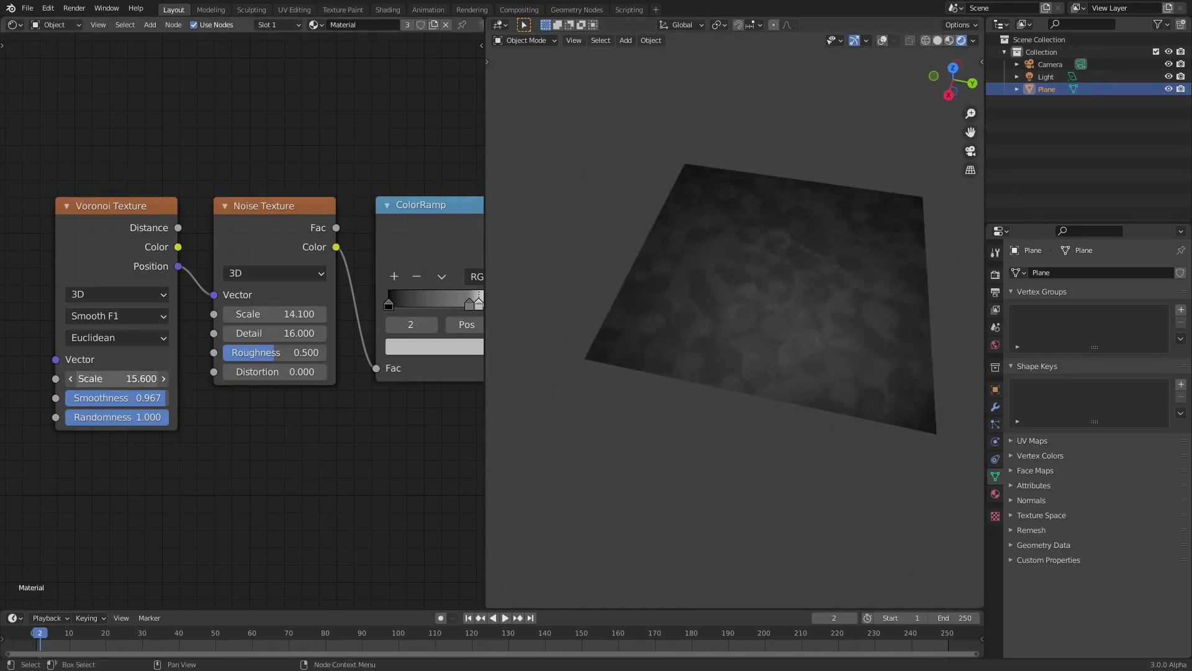
drag(132, 378, 119, 378)
middle_drag(681, 340, 495, 364)
scroll(662, 364, up, 2)
middle_drag(664, 369, 776, 366)
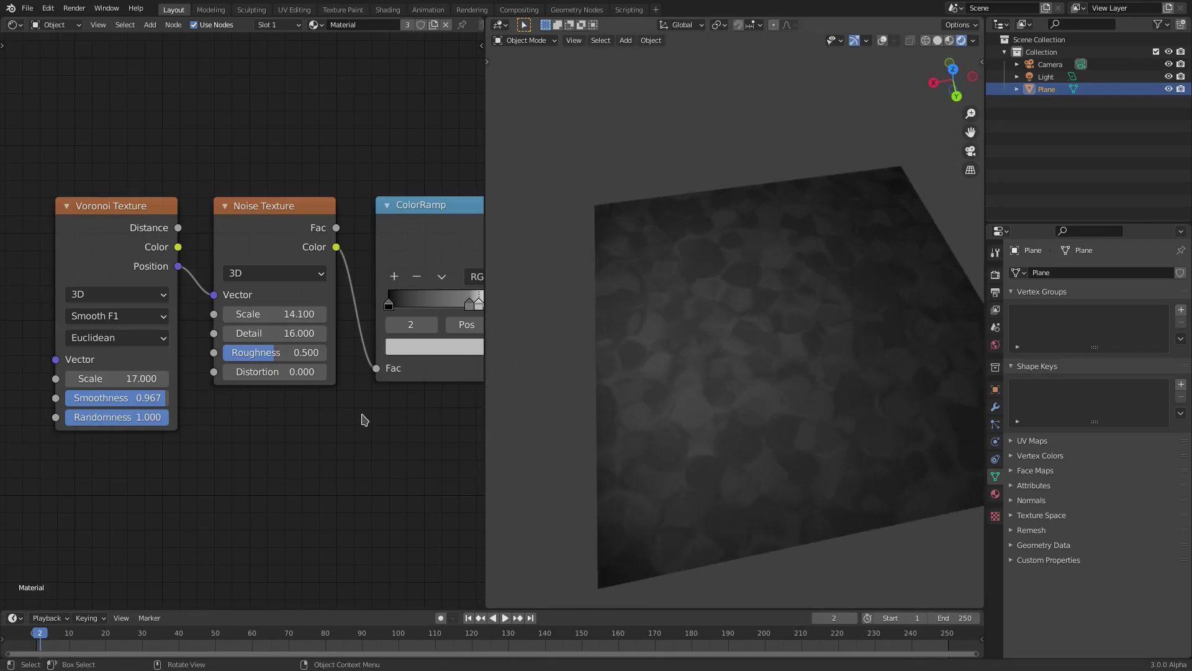
Step: Try one more Voronoi Texture Scale change, and undo the Scale edits back to 8.700
drag(132, 378, 122, 378)
key(ctrl+z)
key(ctrl+z)
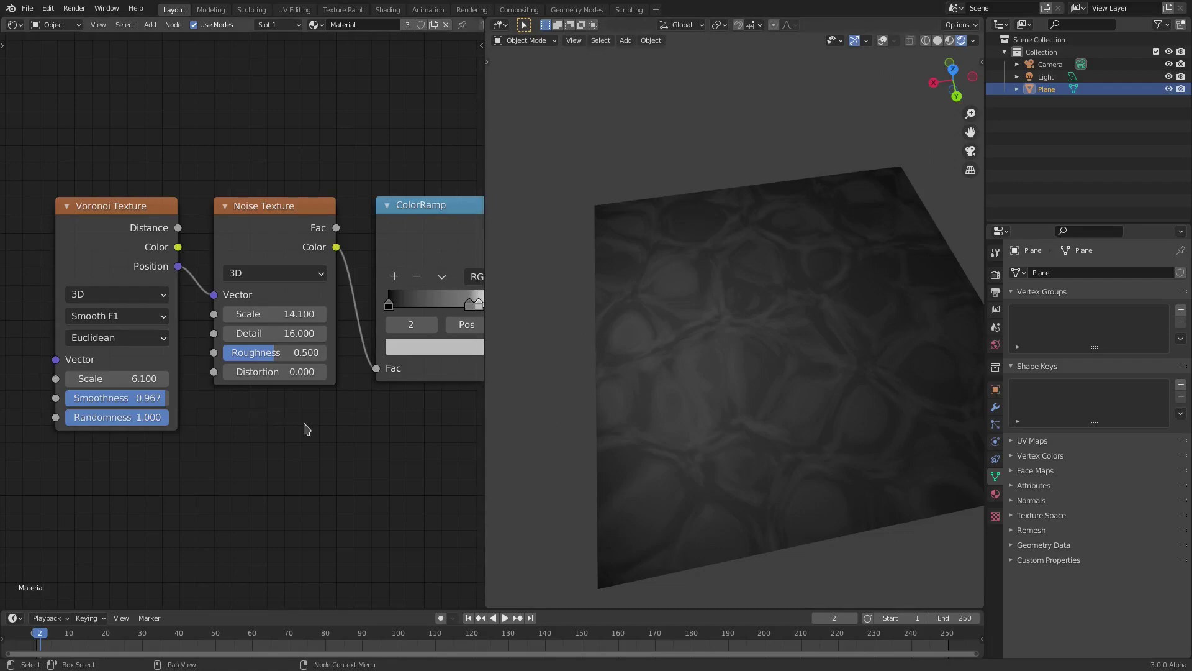
key(ctrl+z)
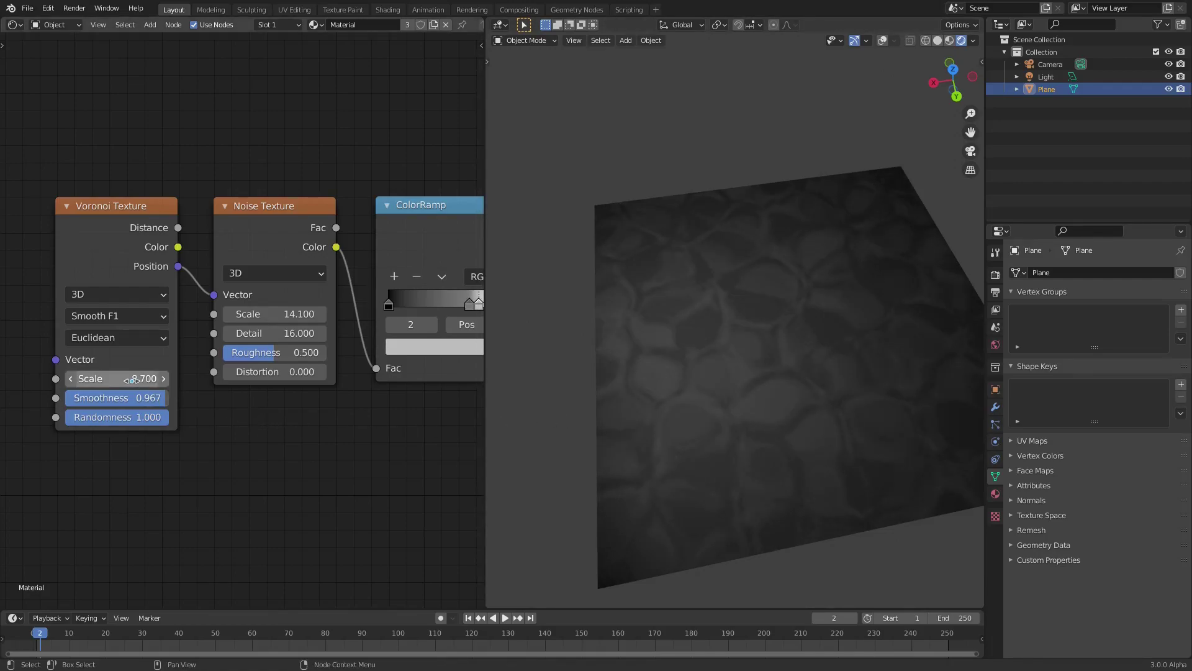
Step: Set the Voronoi Texture's Smoothness to 1.000 and Randomness to 0.000, and inspect the brick-like grid from several angles
drag(165, 397, 30, 415)
scroll(740, 372, up, 5)
scroll(795, 411, down, 5)
middle_drag(795, 411, 705, 405)
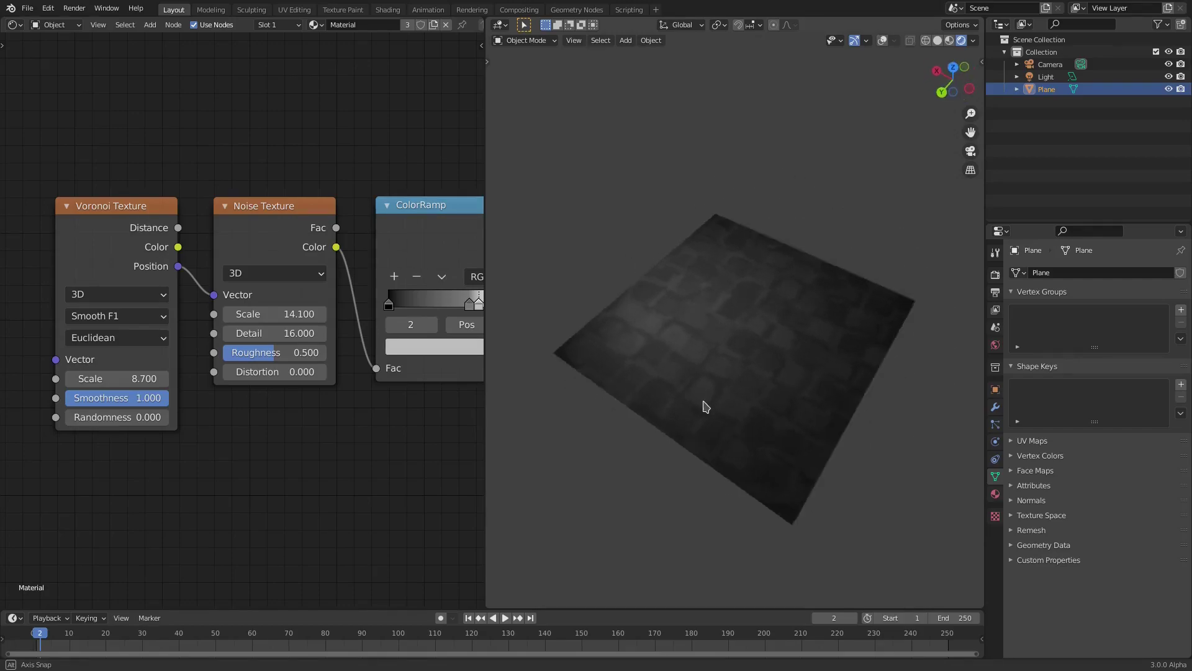
scroll(689, 394, up, 4)
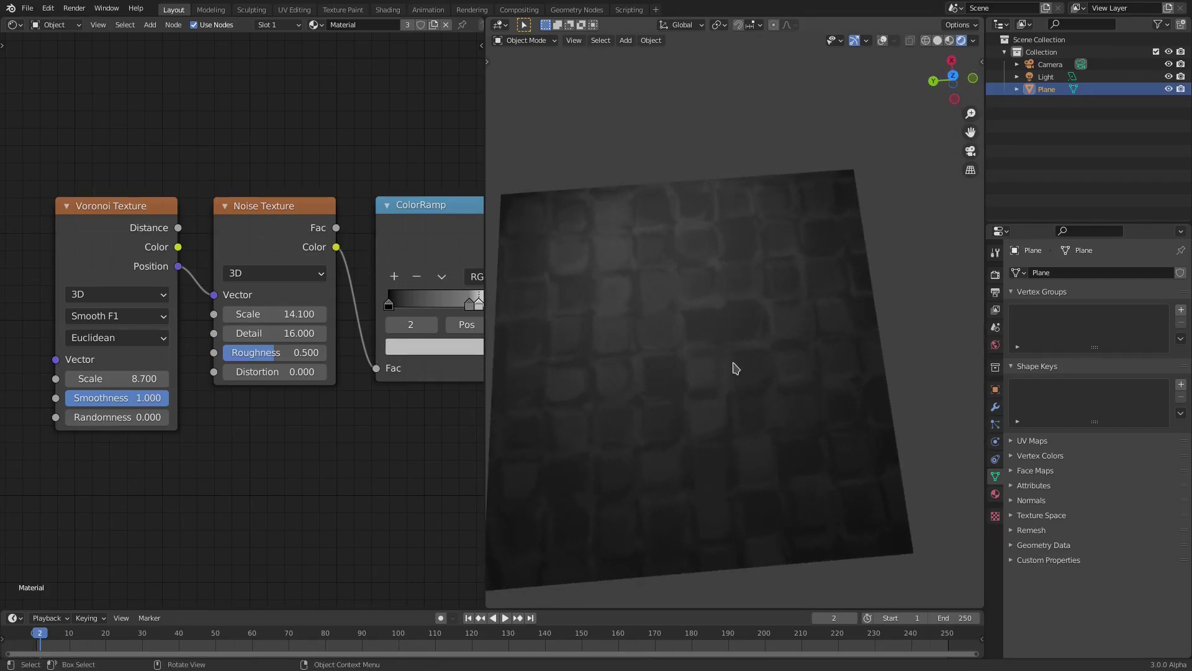
middle_drag(735, 368, 567, 264)
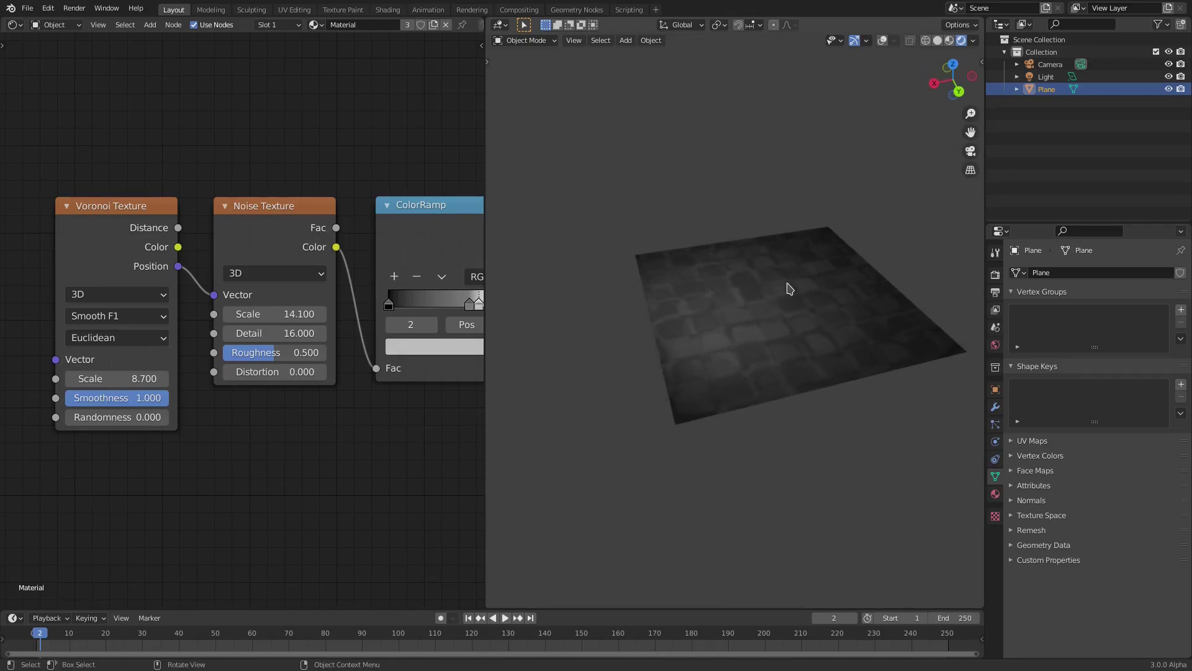
middle_drag(800, 283, 793, 322)
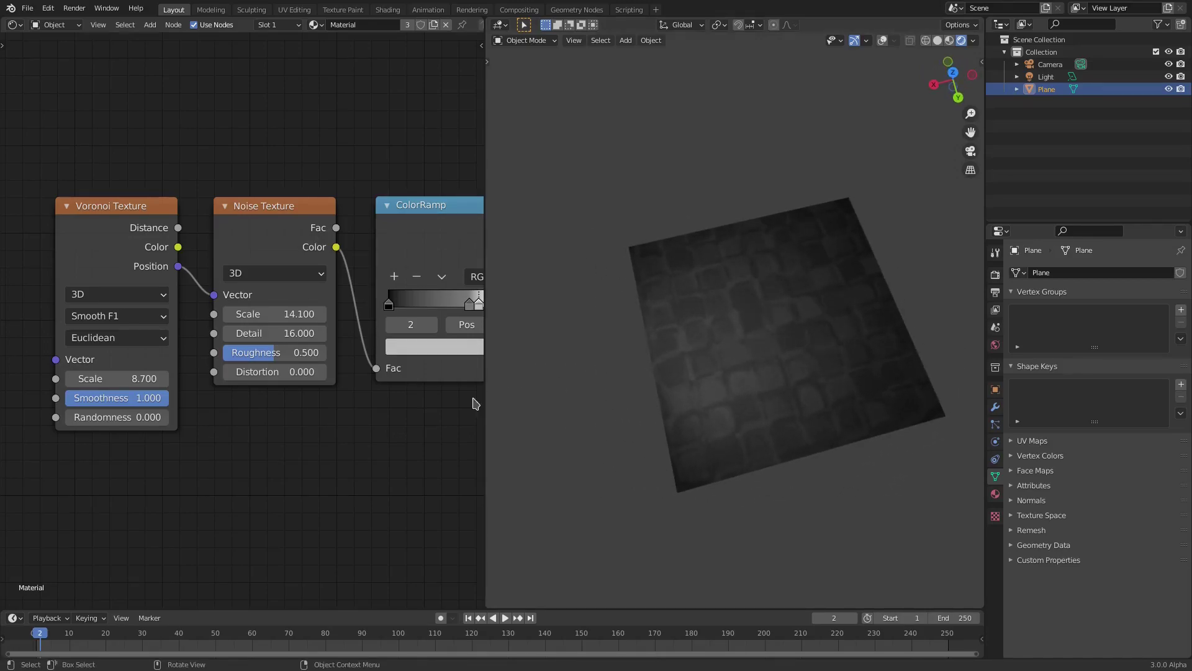
Step: Try a Metallic value of 0.318, and move the ColorRamp's Color link from Specular to Metallic on the Principled BSDF
middle_drag(414, 391, 177, 379)
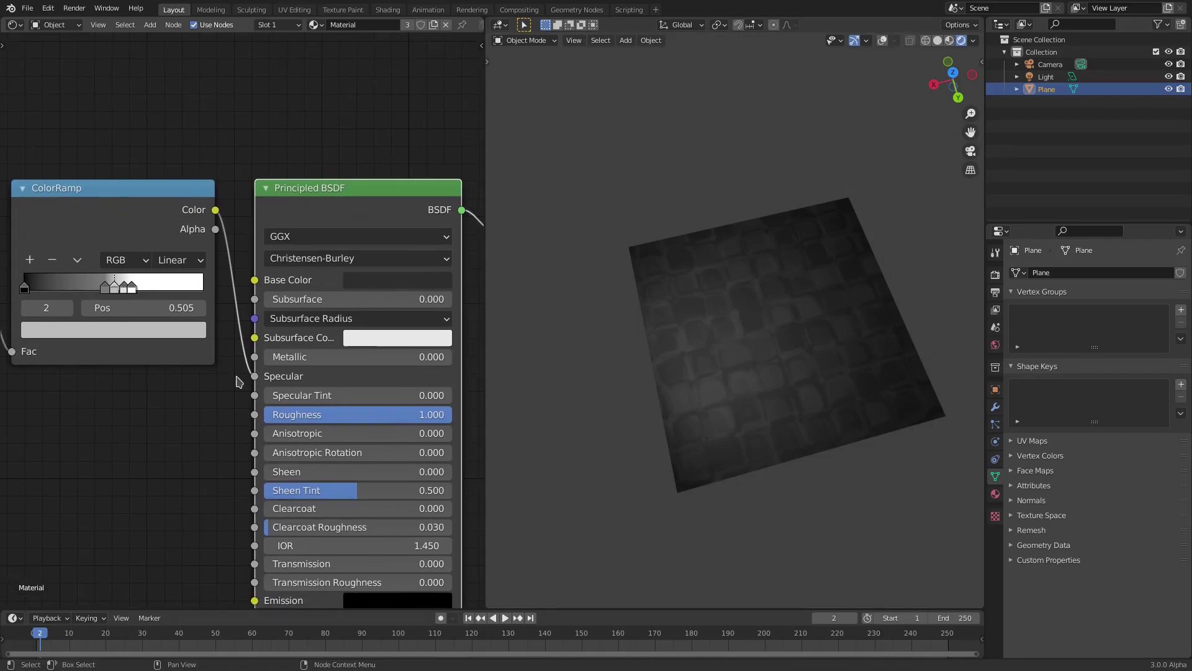
mouse_move(273, 357)
mouse_down()
mouse_move(347, 357)
mouse_move(329, 356)
mouse_up()
drag(255, 377, 238, 318)
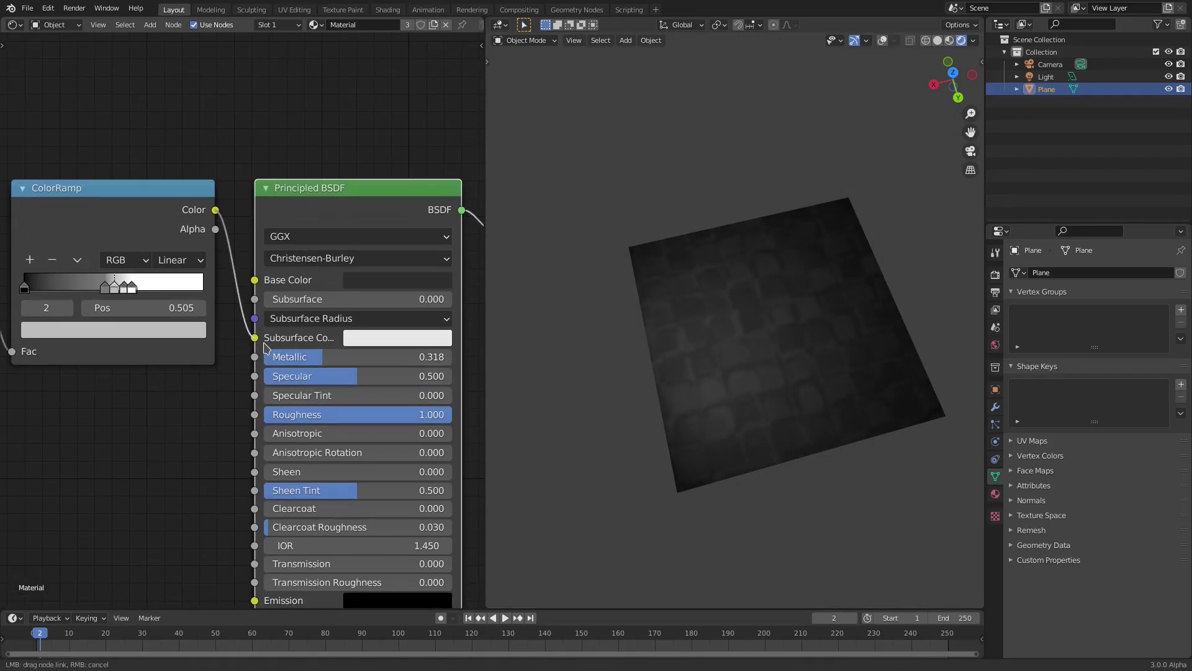
drag(261, 358, 256, 358)
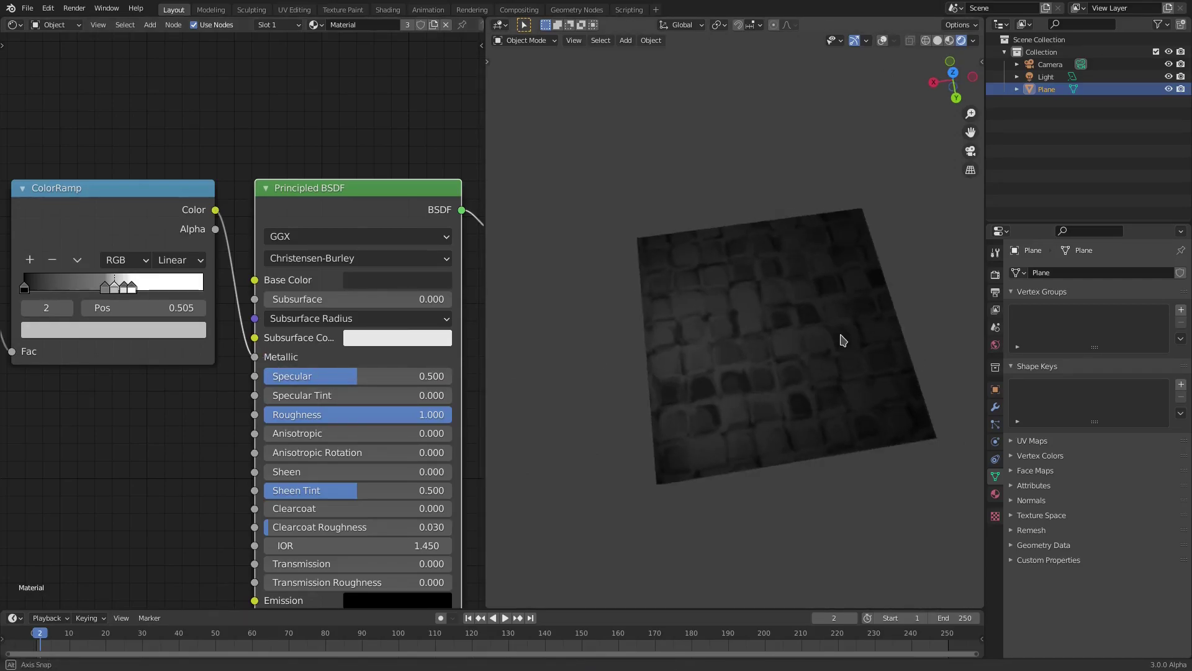
mouse_move(841, 338)
middle_down()
mouse_move(767, 359)
mouse_move(708, 295)
mouse_move(692, 339)
mouse_move(857, 367)
mouse_move(865, 314)
mouse_move(838, 329)
middle_up()
Step: Move the ColorRamp's Color link to the Principled BSDF's Roughness input and check the plane's reflections
drag(255, 359, 255, 414)
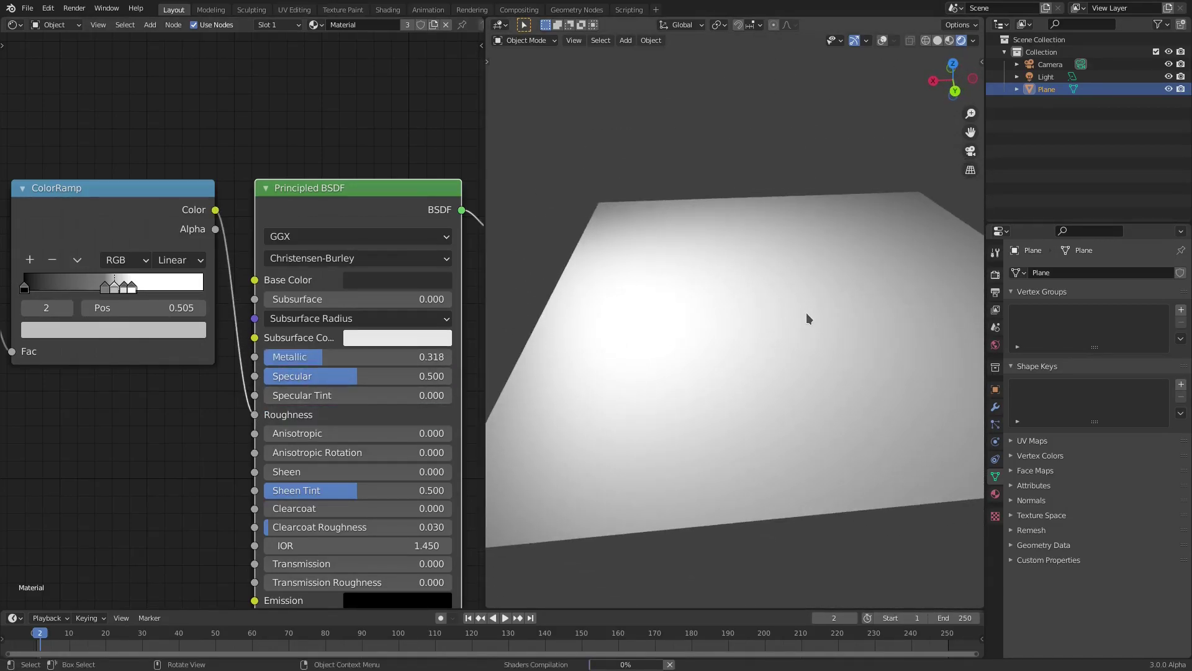
middle_drag(806, 313, 715, 340)
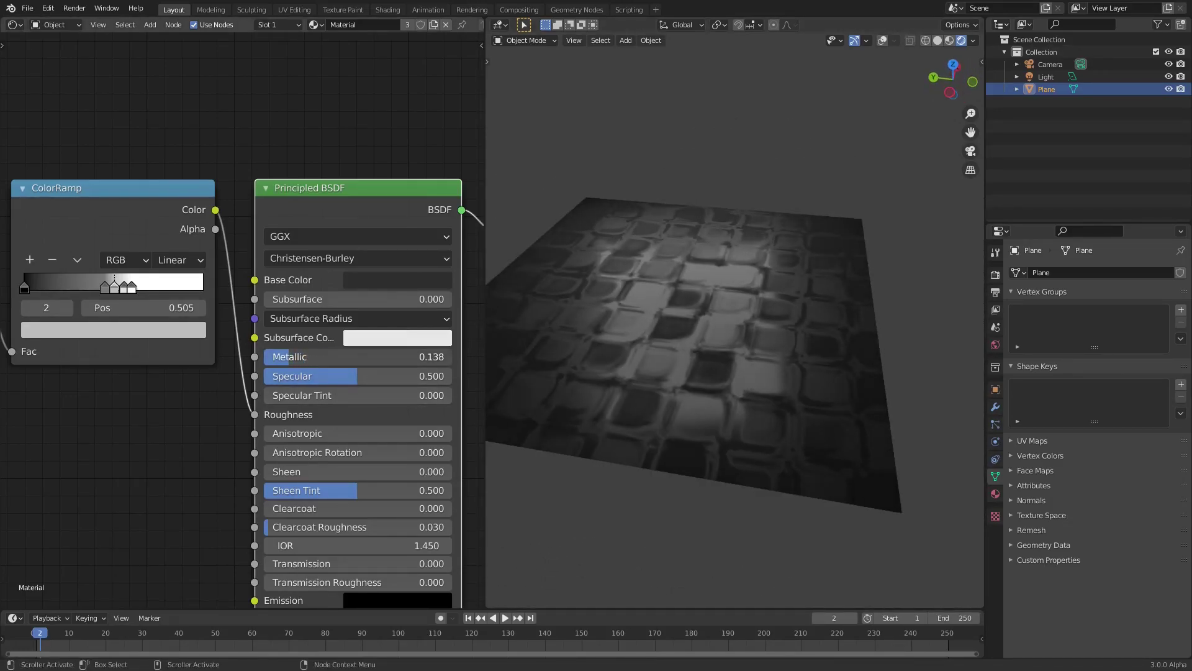
Step: Set the Principled BSDF's Metallic to 0.005, Specular to 0.763 and Specular Tint to 0.300
drag(290, 357, 265, 357)
drag(337, 367, 277, 356)
drag(273, 193, 334, 185)
drag(359, 367, 425, 389)
middle_drag(720, 335, 819, 366)
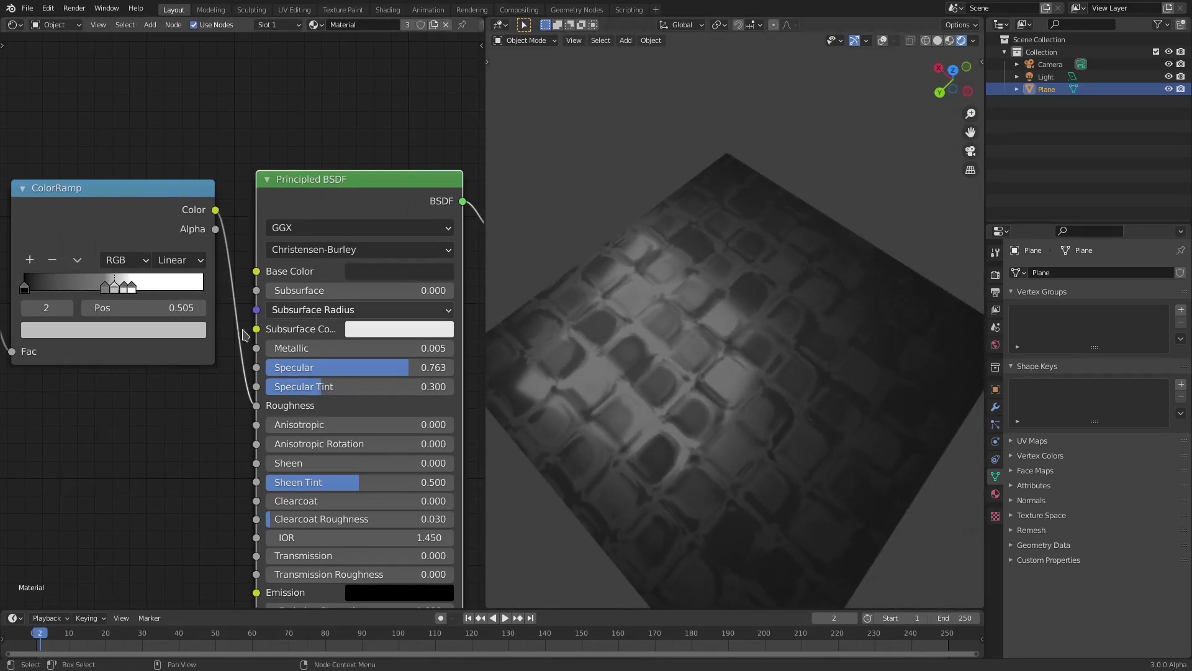
scroll(245, 335, down, 1)
Step: Set the Principled BSDF's Base Color to dark blue, hex 08264E, and view the tiles on the plane
middle_drag(115, 356, 152, 356)
click(411, 278)
mouse_move(513, 129)
mouse_down()
mouse_move(514, 92)
mouse_move(514, 148)
mouse_up()
drag(459, 96, 458, 76)
drag(514, 142, 514, 125)
drag(475, 78, 473, 63)
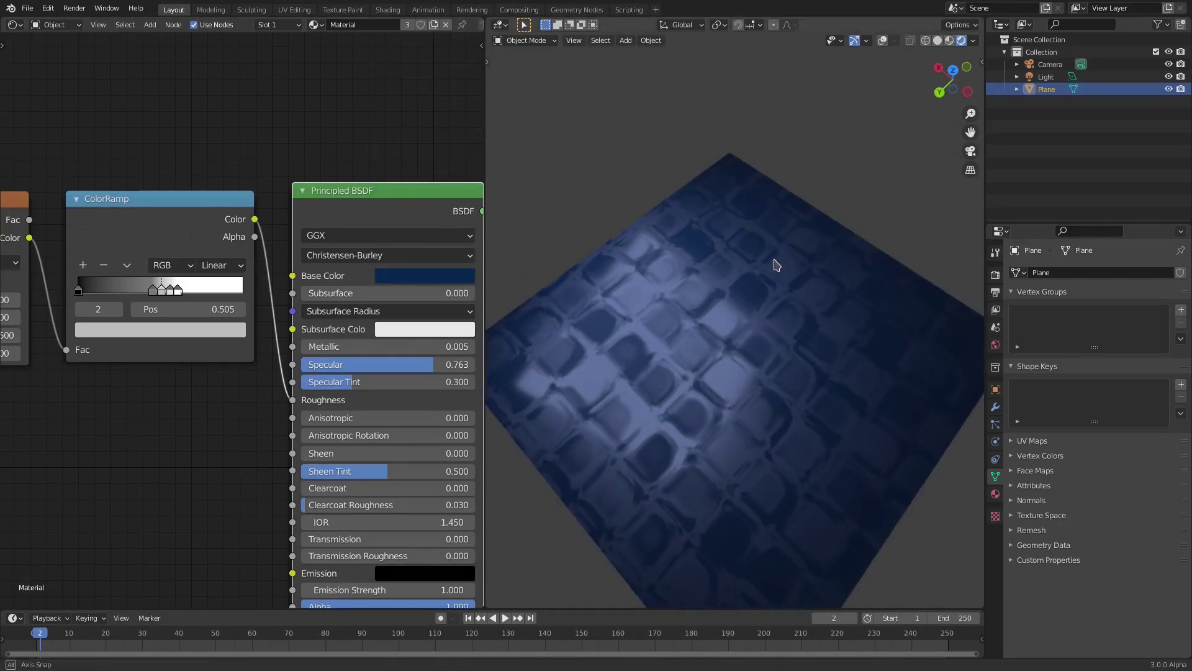
middle_drag(774, 261, 713, 335)
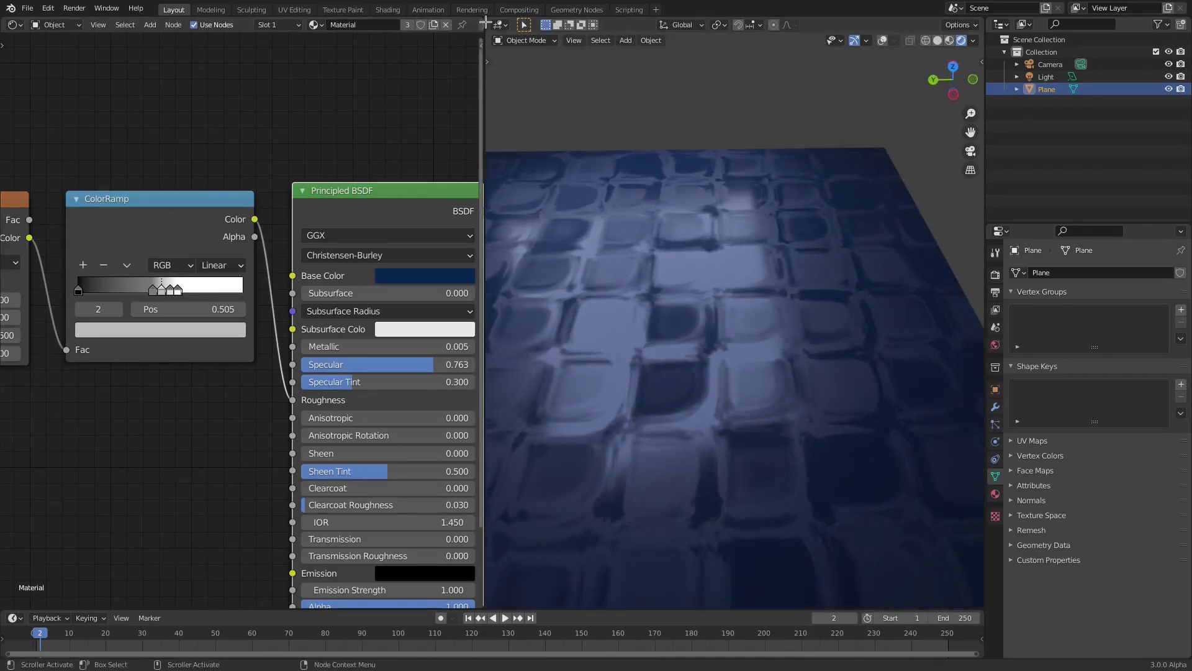
drag(479, 37, 484, 38)
scroll(716, 278, down, 2)
mouse_move(715, 277)
middle_down()
mouse_move(681, 277)
mouse_move(708, 279)
middle_up()
Step: Try the Distance to Edge feature output on the Voronoi Texture, and return it to Smooth F1
middle_drag(73, 471, 483, 391)
scroll(271, 373, down, 1)
middle_drag(271, 373, 263, 418)
drag(113, 99, 304, 424)
drag(230, 183, 237, 180)
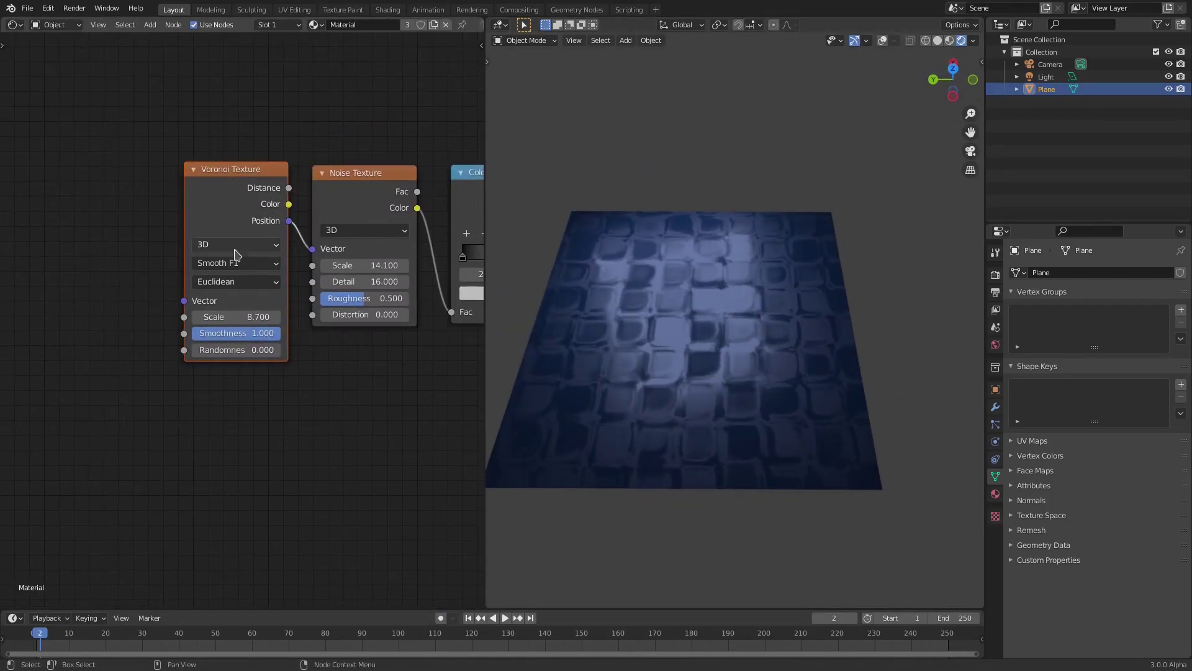
click(237, 263)
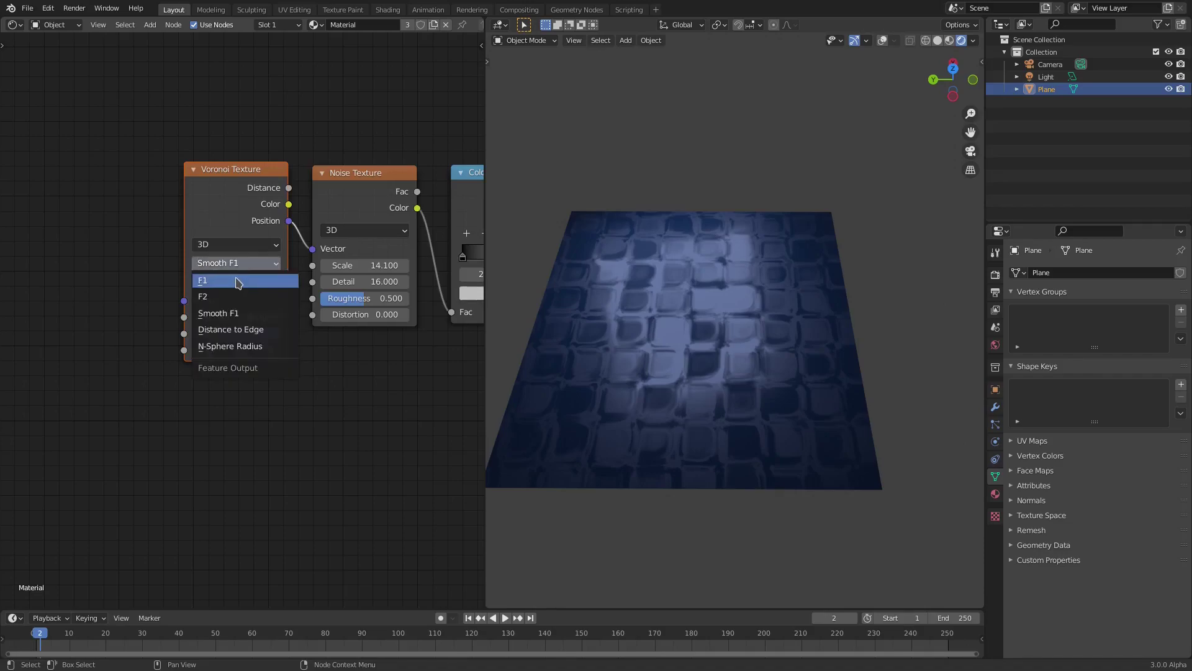
click(247, 329)
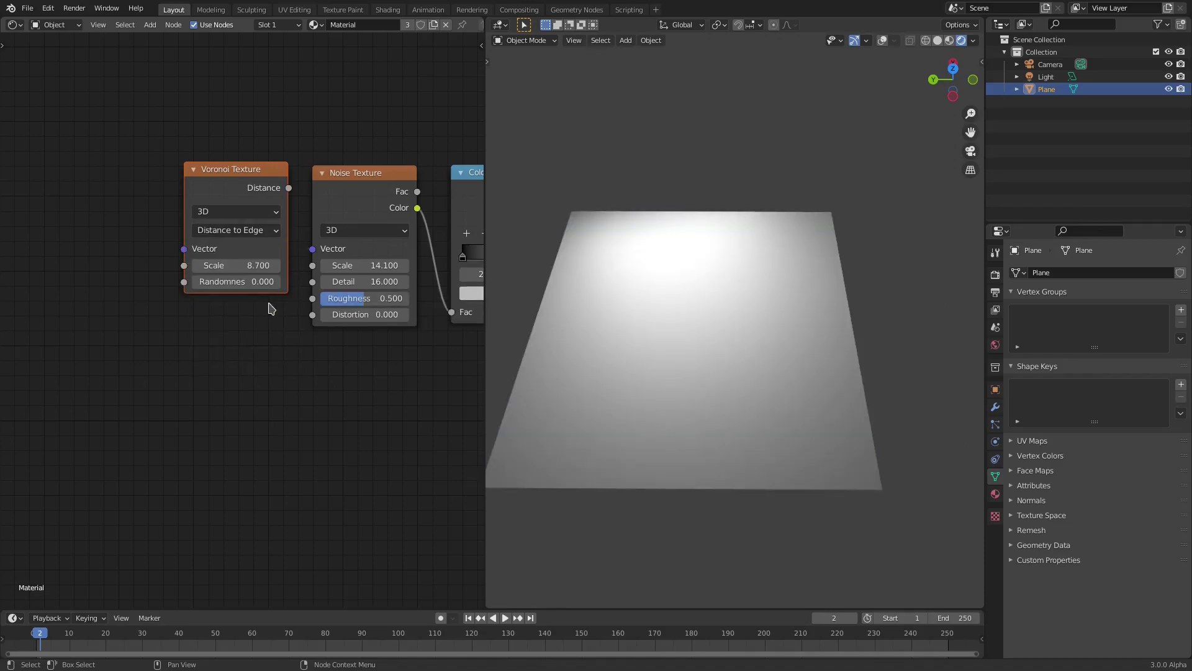
click(258, 234)
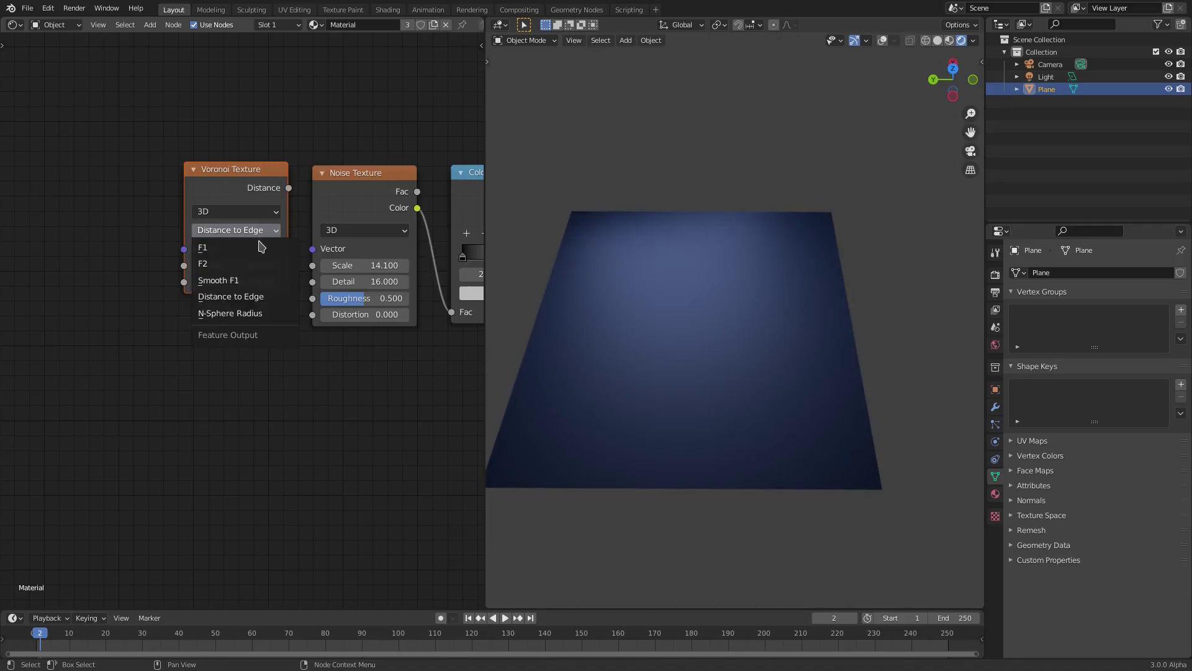
click(236, 277)
scroll(714, 346, up, 3)
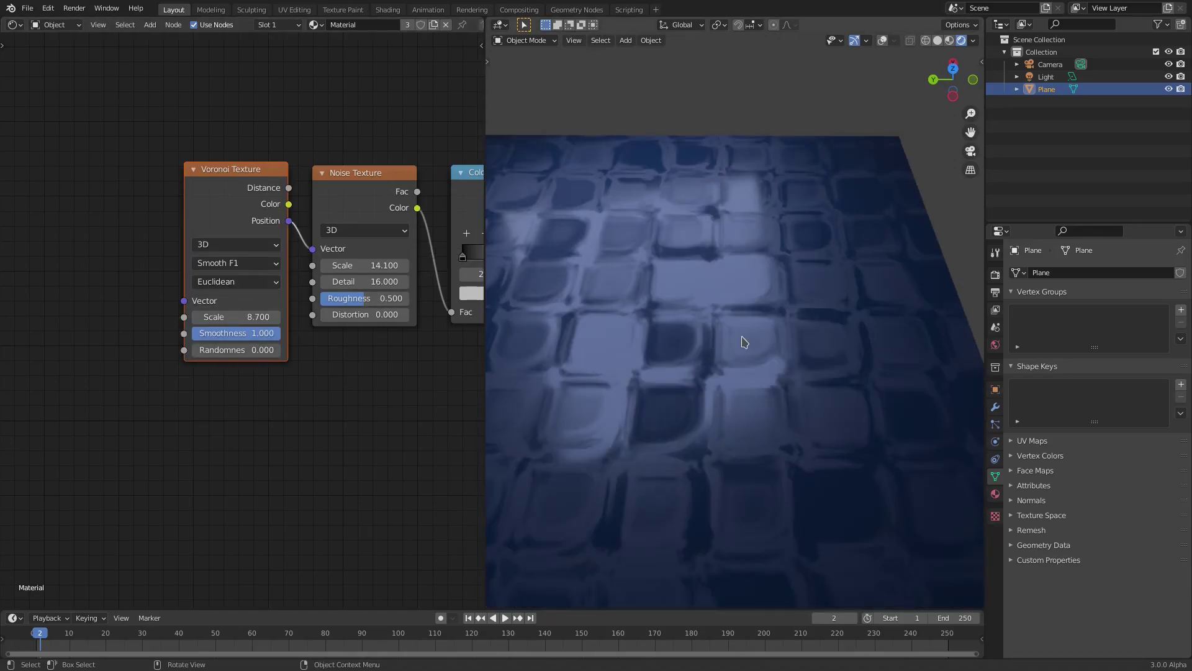
middle_drag(745, 342, 796, 317)
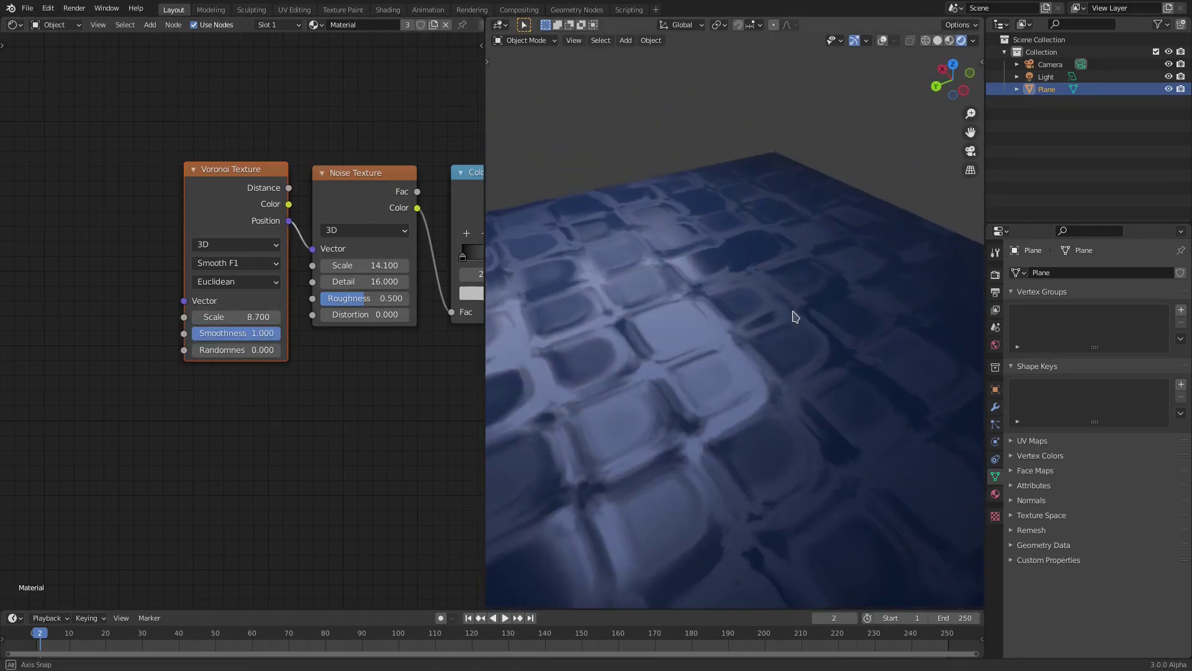
Step: Change the Principled BSDF's Base Color to an olive yellow, hex A39949
middle_drag(302, 412, 74, 417)
middle_drag(343, 383, 177, 400)
scroll(206, 400, down, 4)
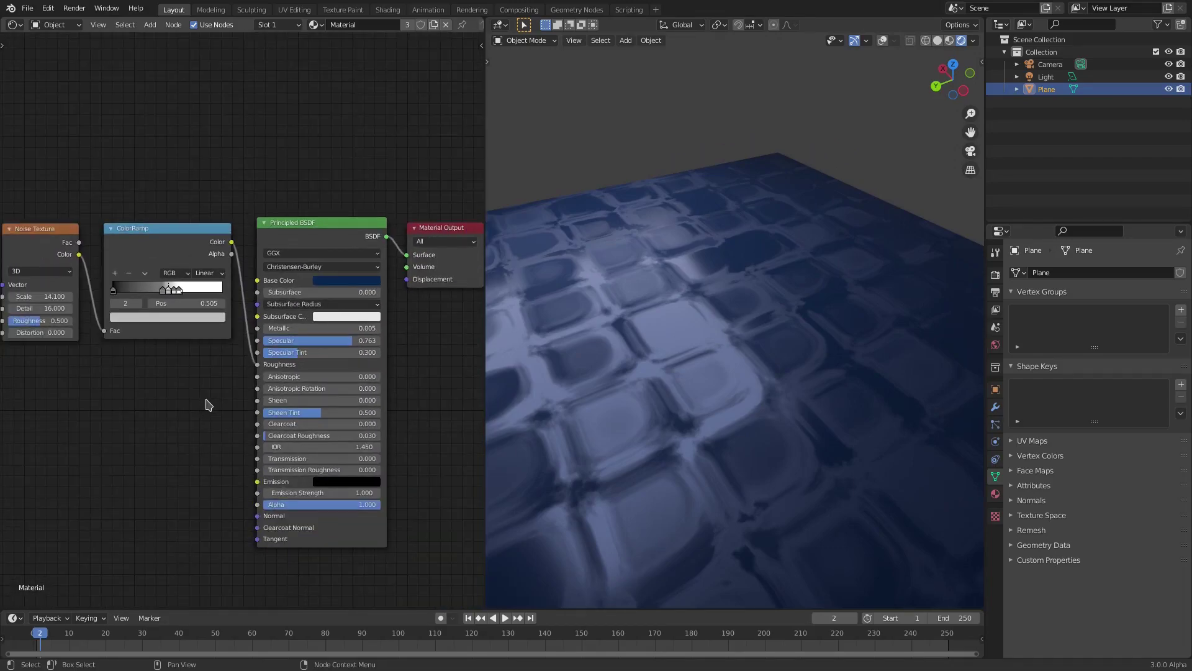
scroll(248, 323, up, 2)
mouse_move(263, 380)
mouse_down()
mouse_move(263, 347)
mouse_move(263, 380)
mouse_up()
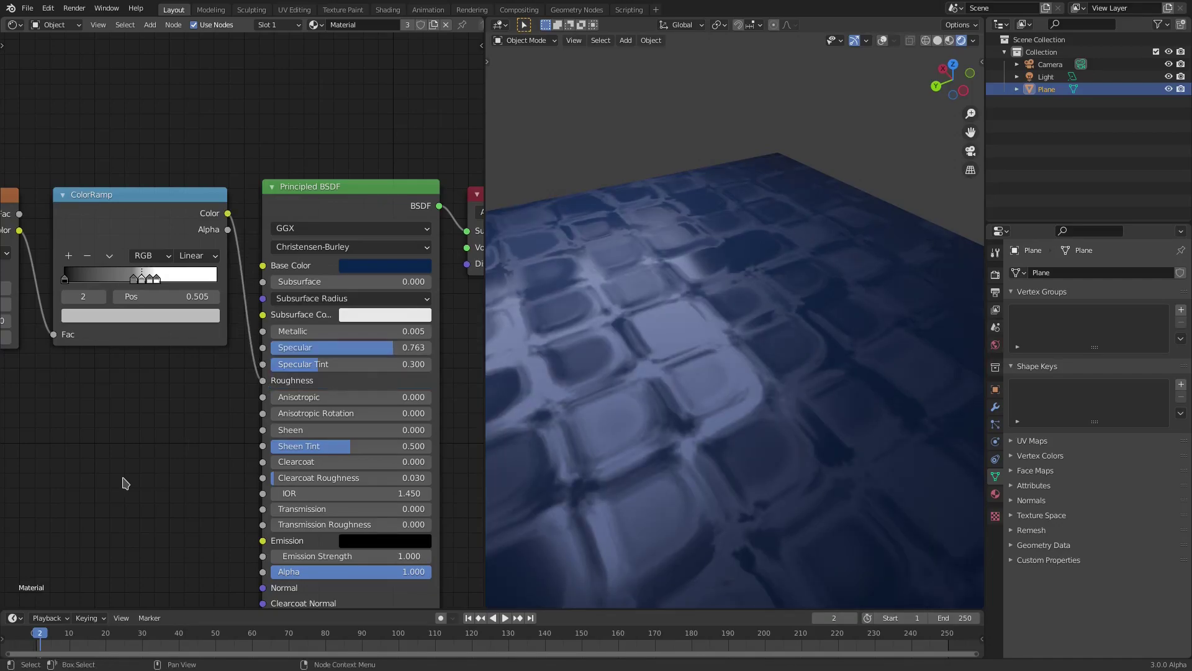
scroll(124, 482, down, 2)
middle_drag(607, 453, 658, 399)
click(359, 283)
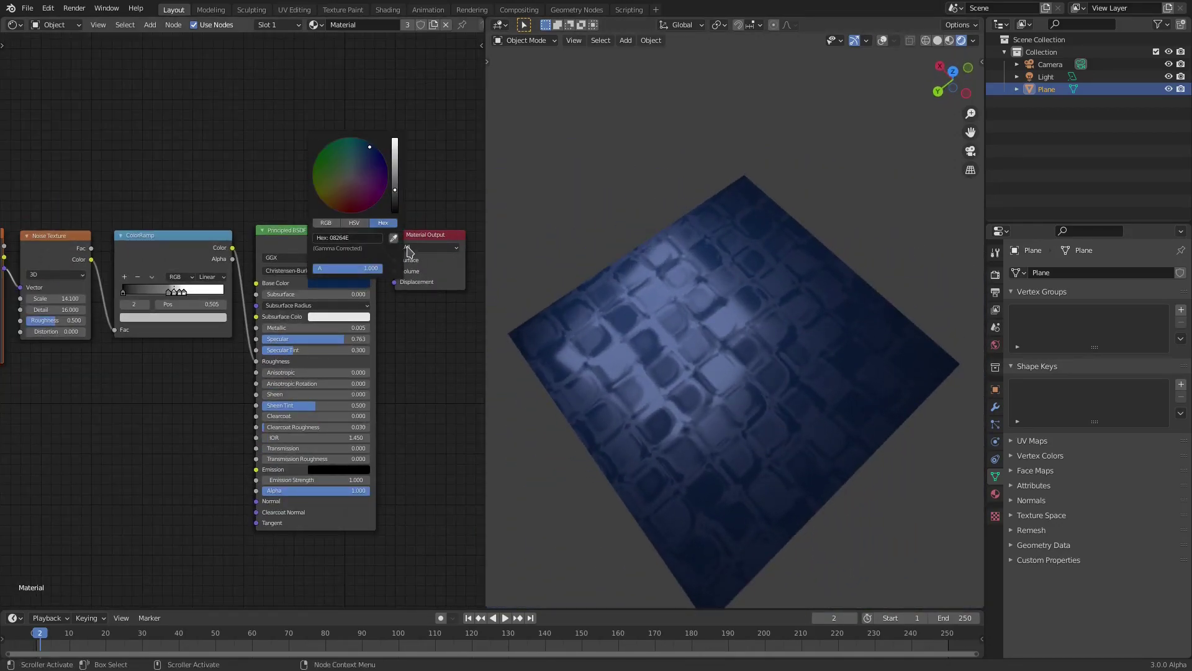
mouse_move(352, 177)
mouse_down()
mouse_move(341, 171)
mouse_move(396, 165)
mouse_up()
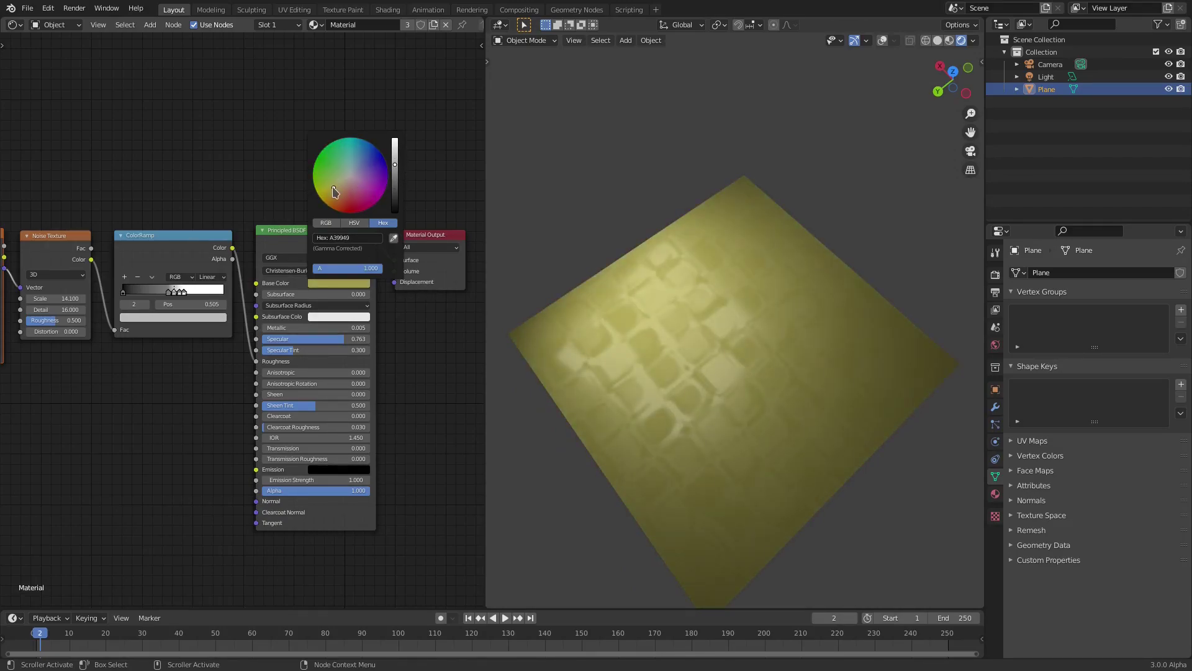